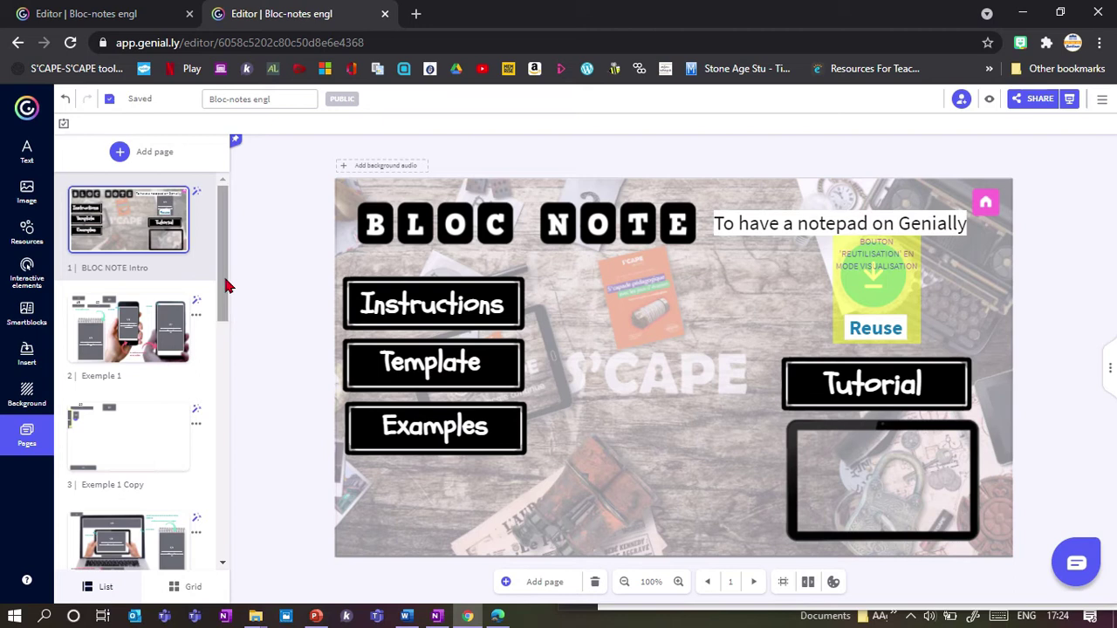
- Select page 2, Exemple 1, in the Pages list and start its preview
drag(225, 286, 227, 295)
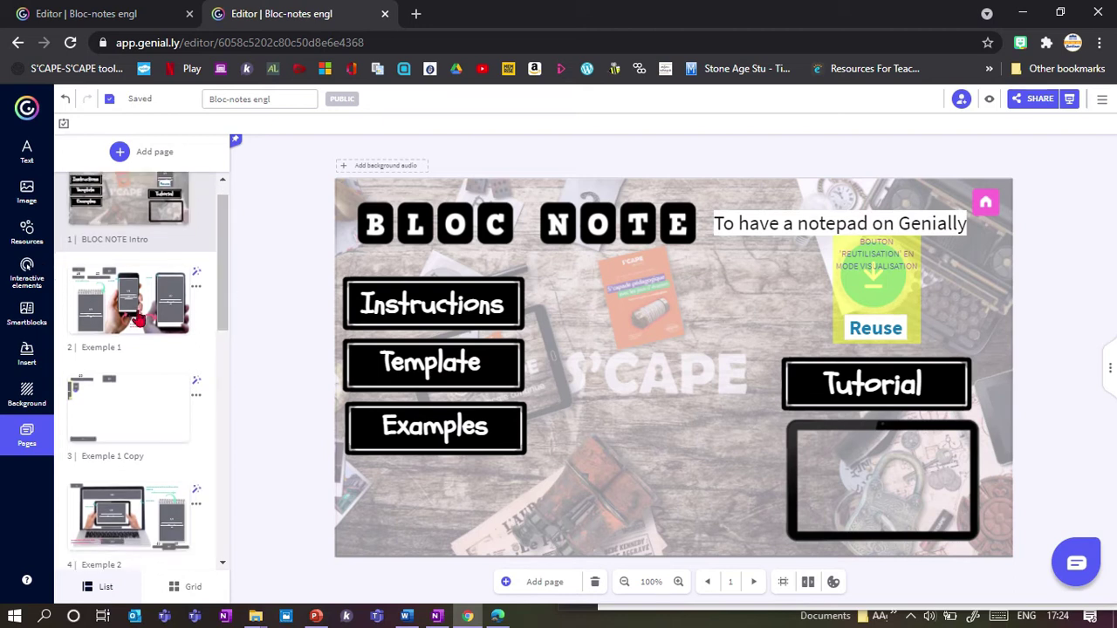
click(132, 321)
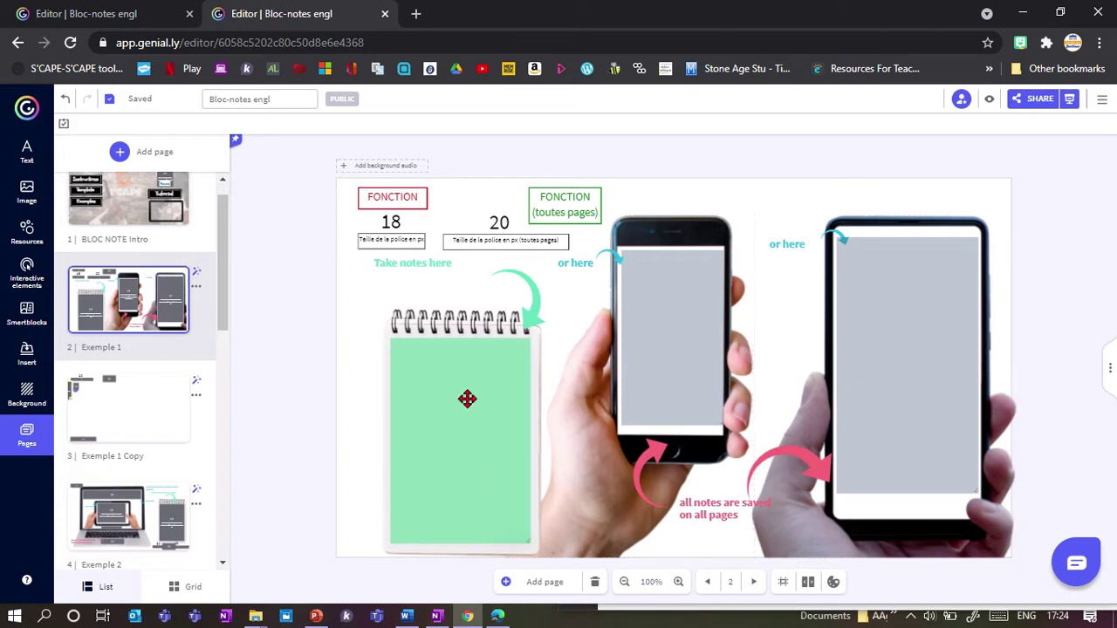
click(990, 101)
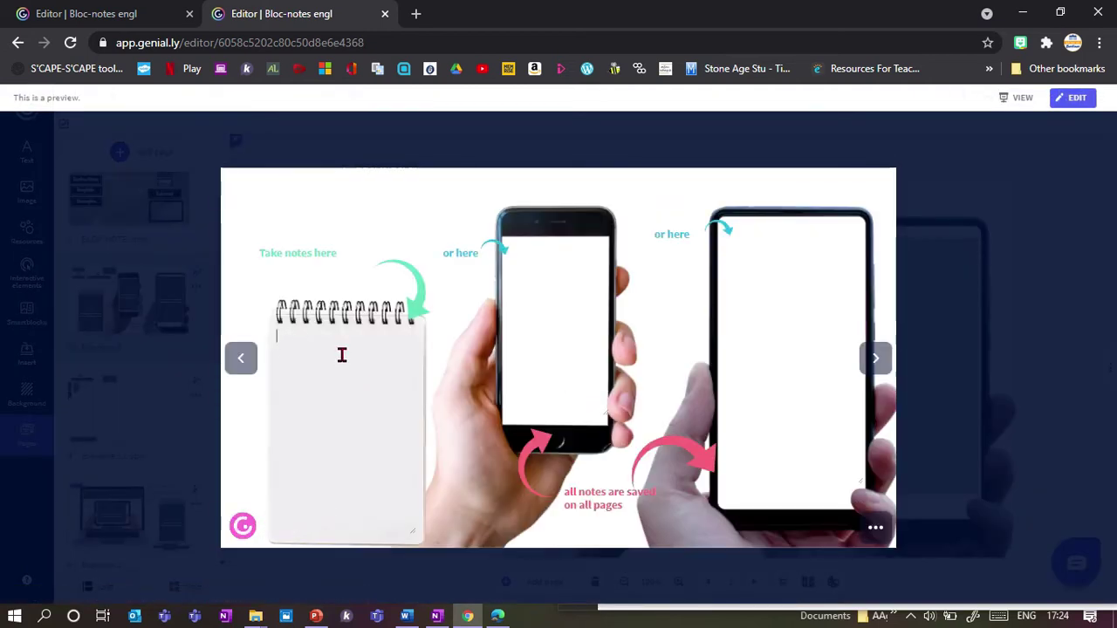
- Type Hello in the notepad and 123 on a phone screen, then go to the next page
text(ello)
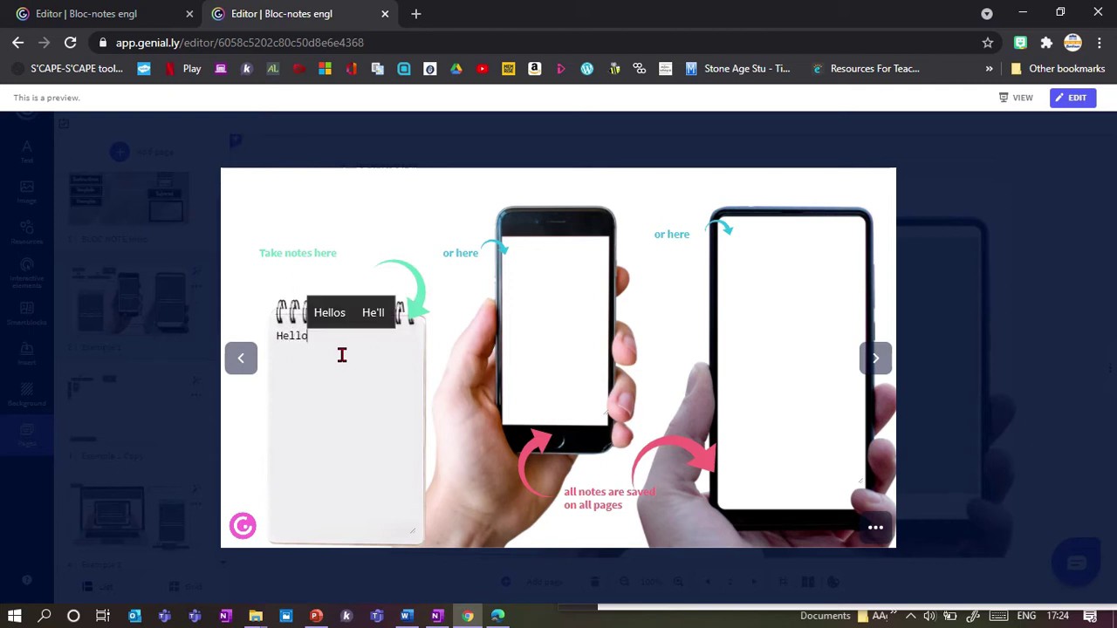
click(549, 272)
text(123)
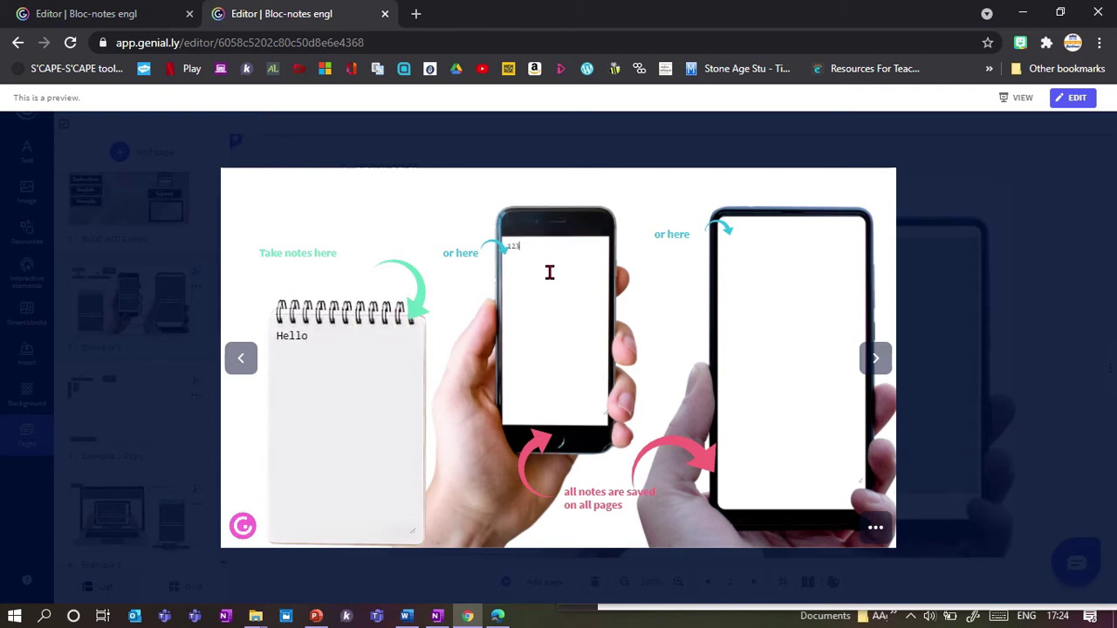
click(770, 271)
click(876, 360)
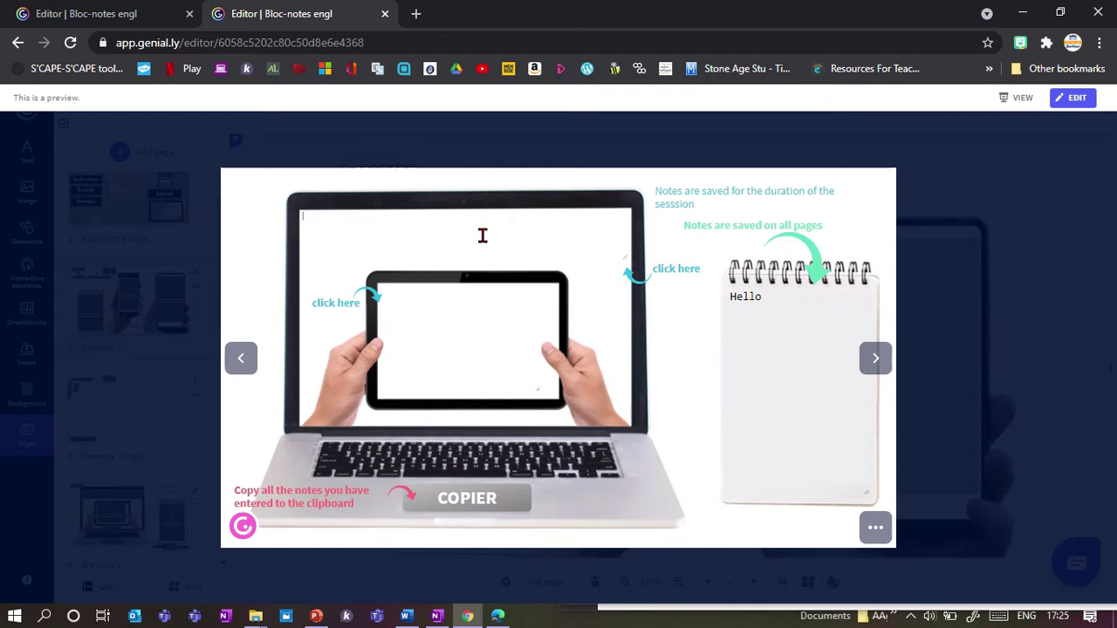
- Enter 'Note 2' on the laptop and 'Note 3' on the tablet note areas
text(ote 2)
click(469, 299)
text(Note 3)
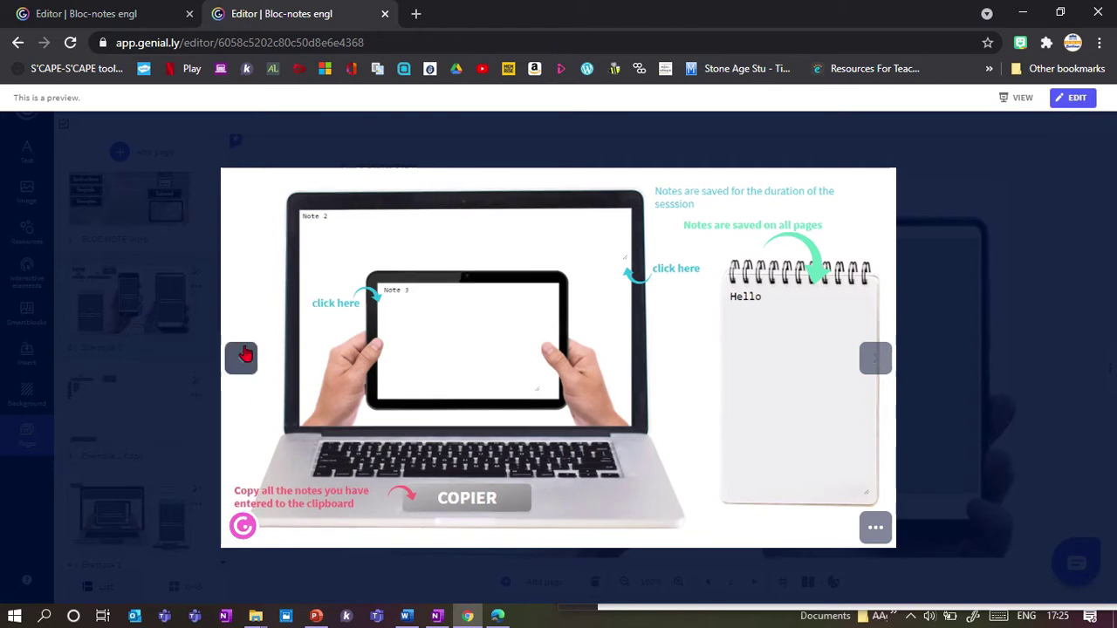
- Go back a page, replace the notepad's Hello with Bye, and advance again
click(242, 356)
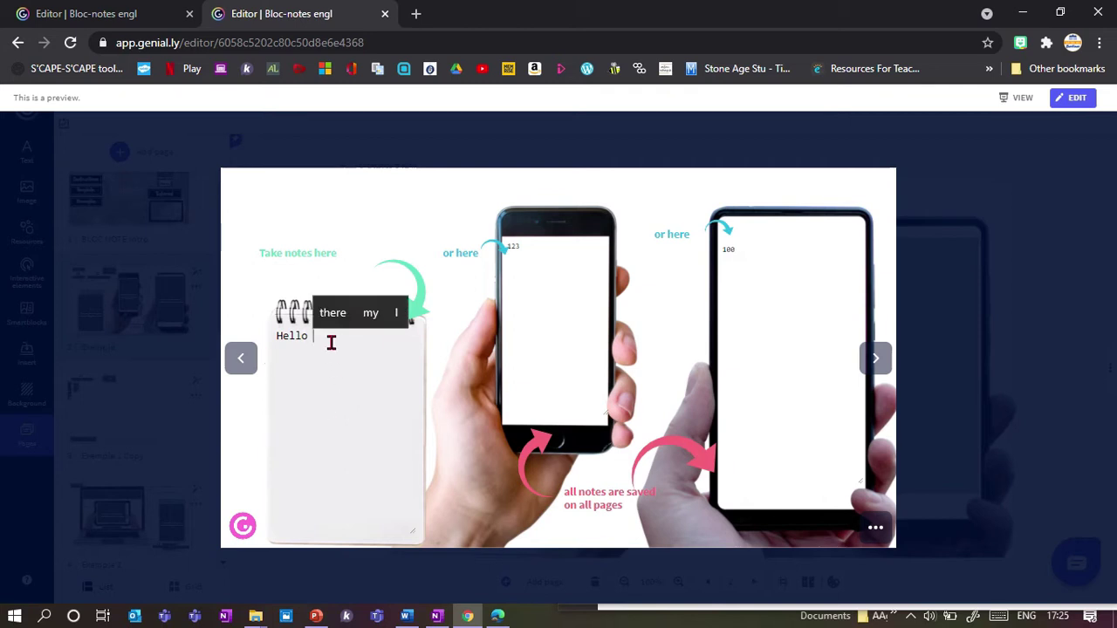
key(BackSpace)
key(BackSpace)
key(BackSpace)
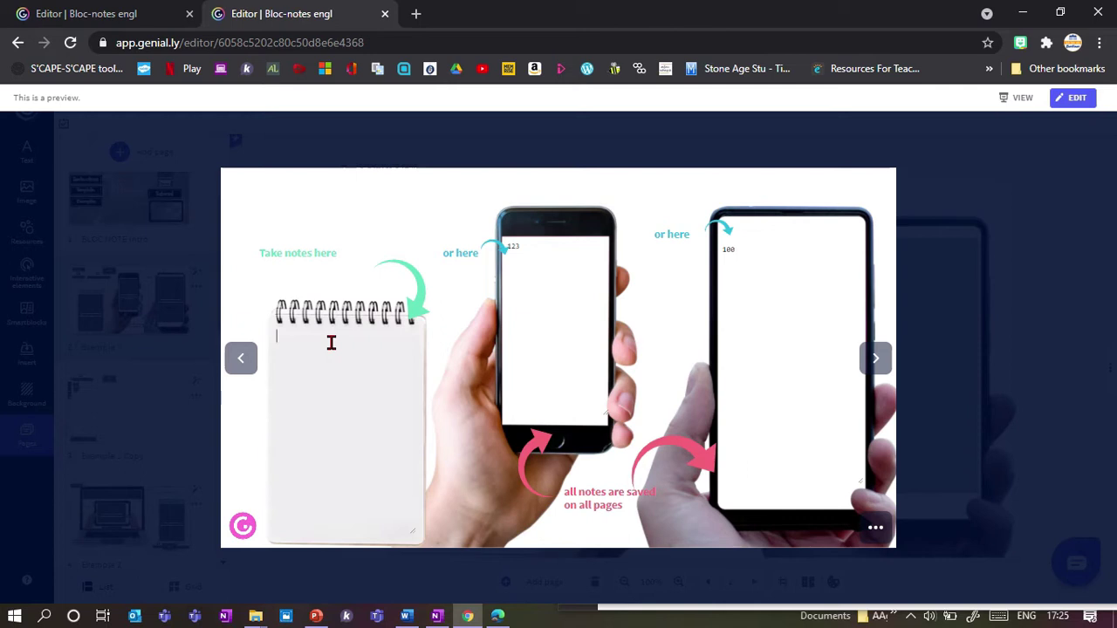
text(Bye)
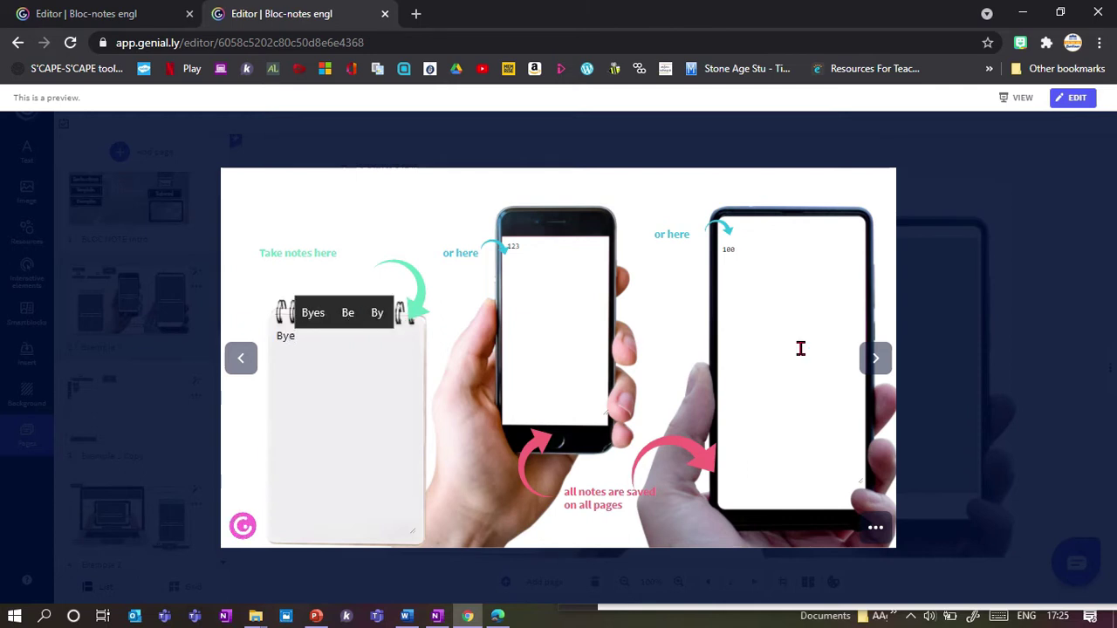
click(877, 367)
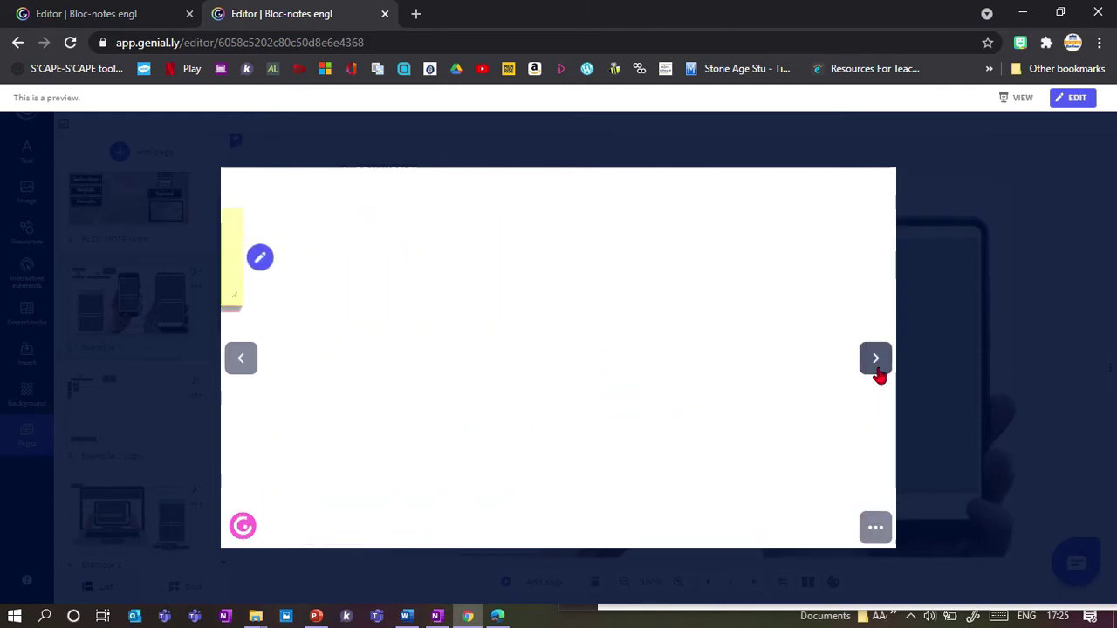
- Switch to the published presentation and advance to the laptop page with the notepad
click(877, 371)
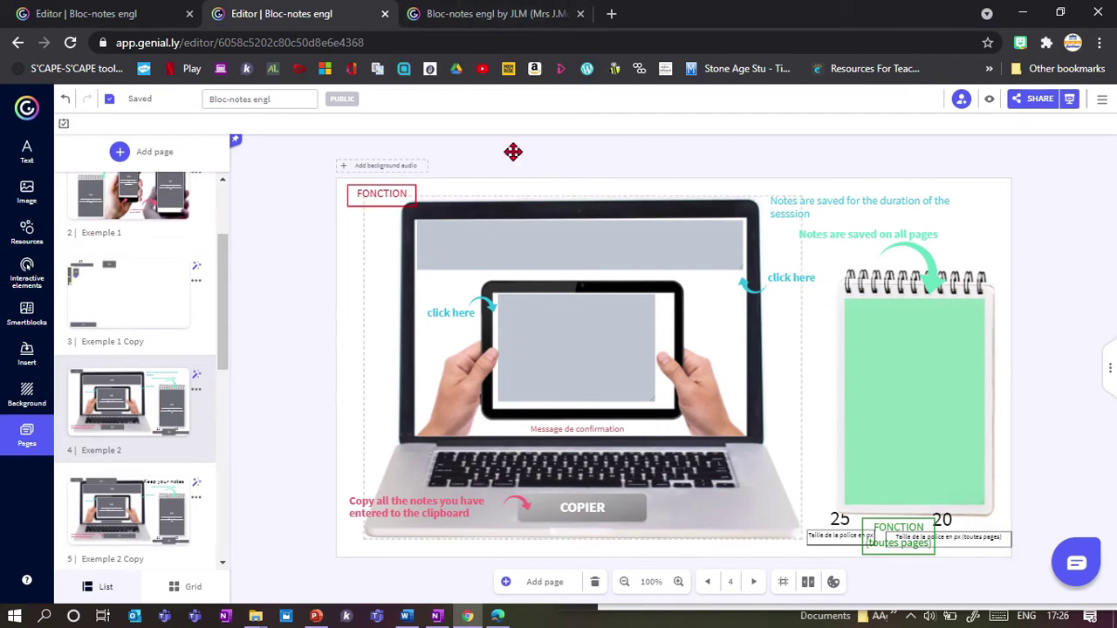
click(489, 16)
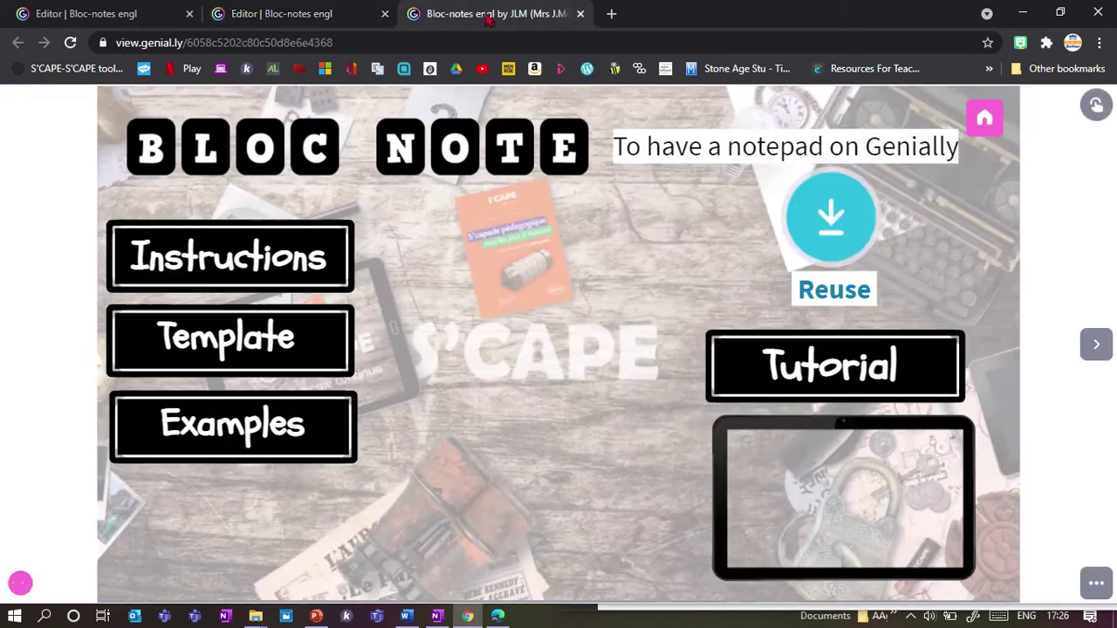
click(1097, 345)
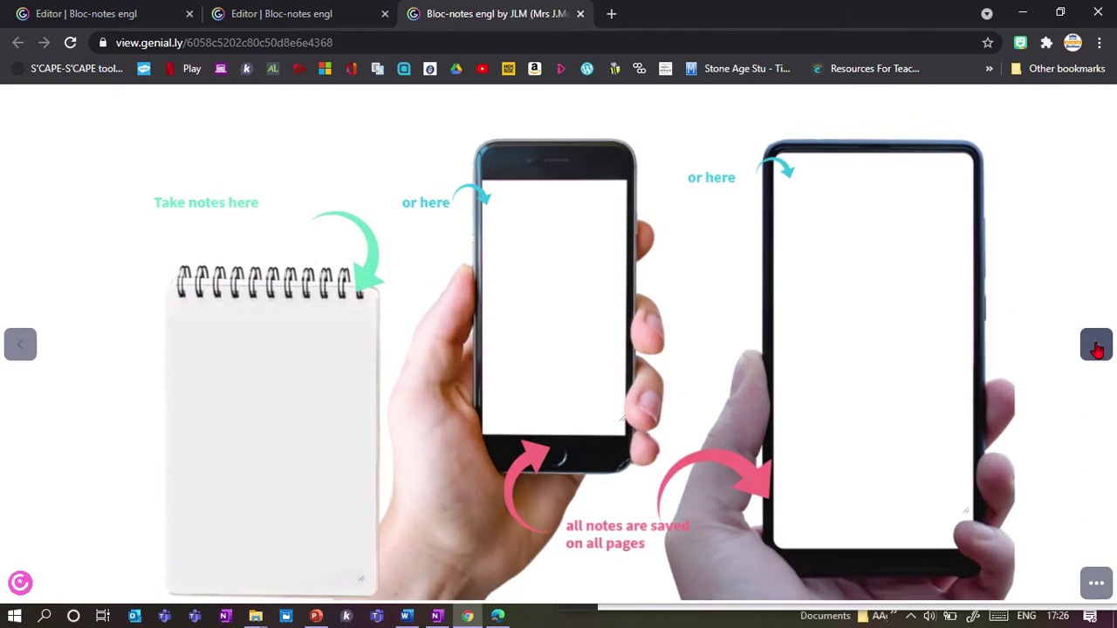
click(1096, 346)
click(1096, 345)
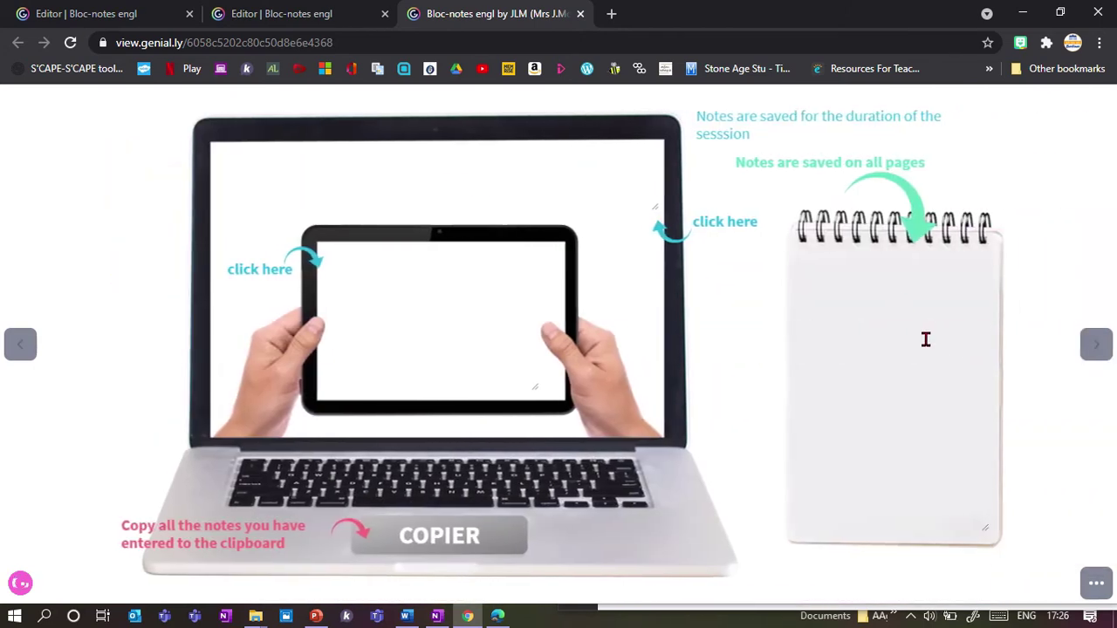
- Write 'Notes' in the notepad, copy all notes, and paste them into Word
click(926, 339)
text(Note)
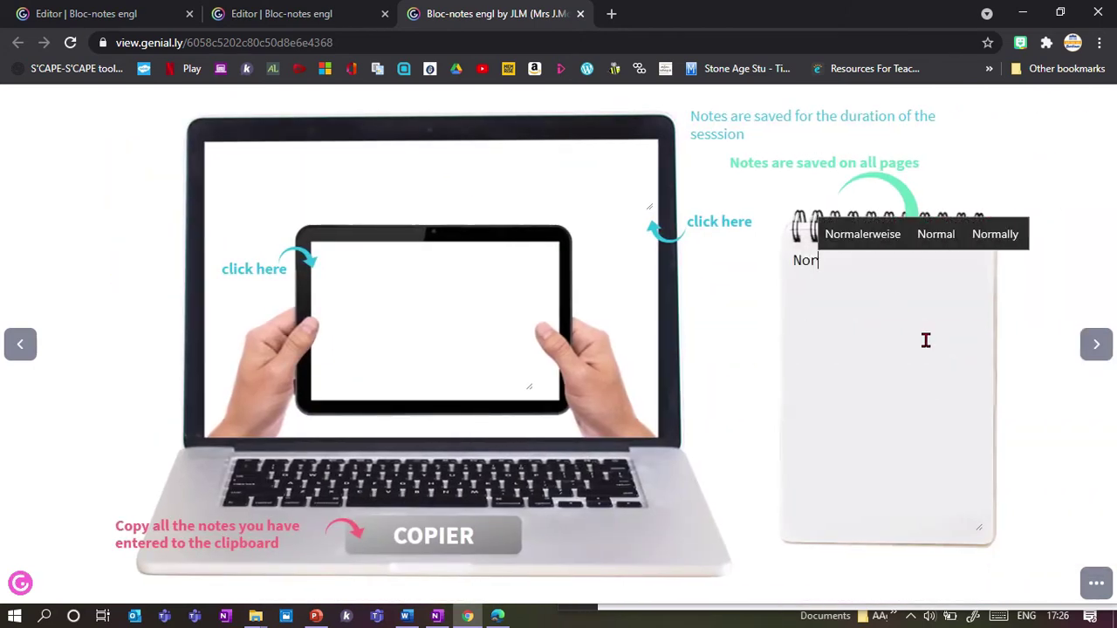
text(s)
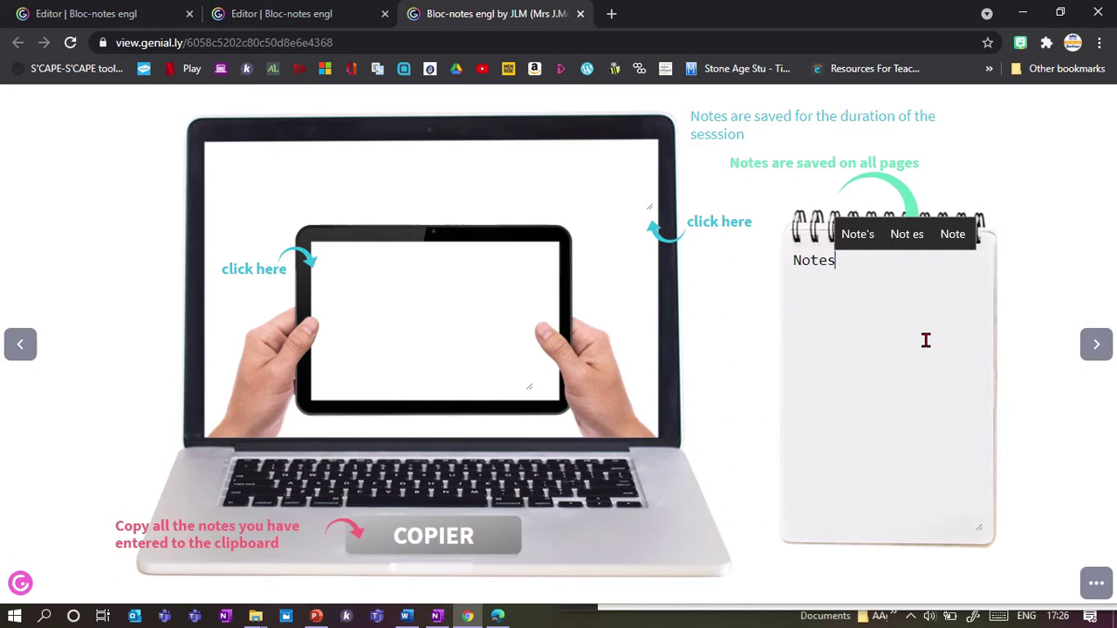
click(443, 538)
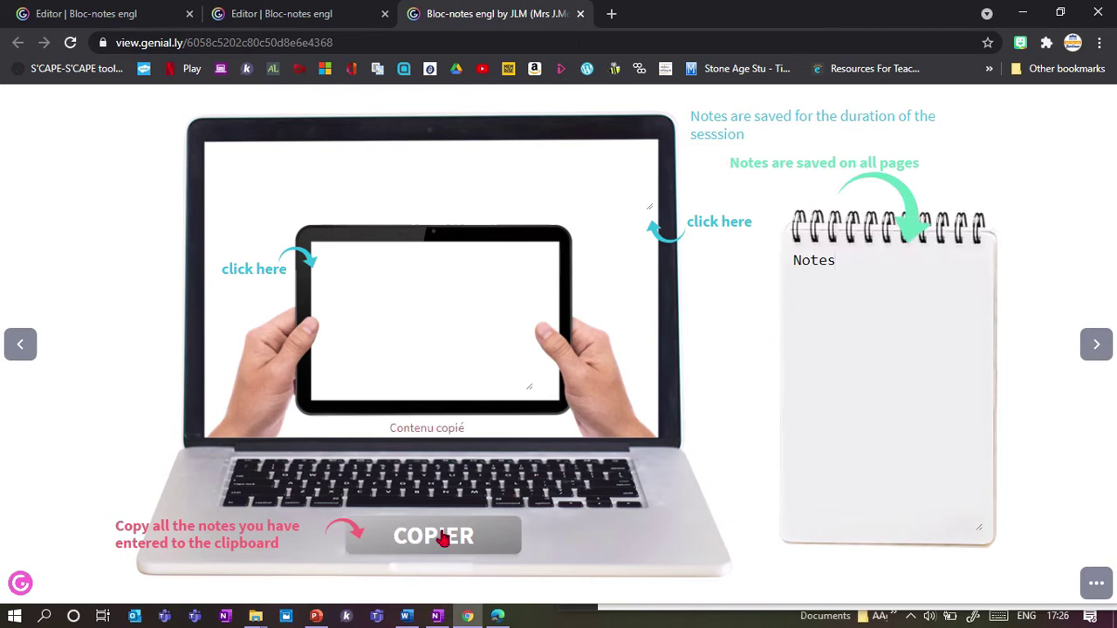
click(406, 616)
text(Notes)
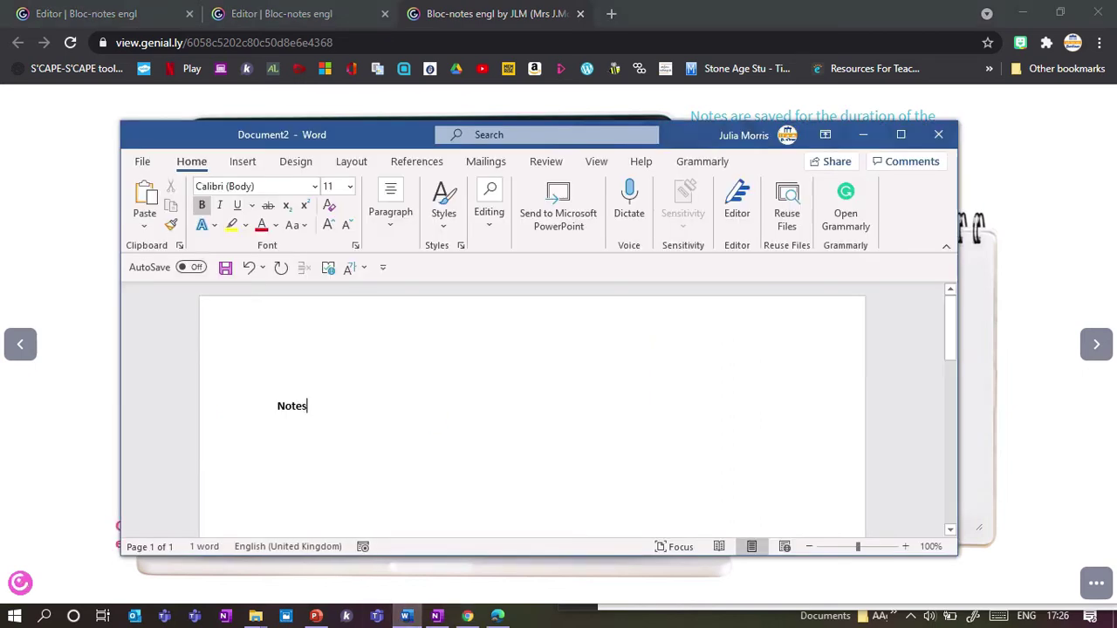
- Back in the presentation, enter 'hello' on the laptop and 'you' on the tablet
click(1017, 395)
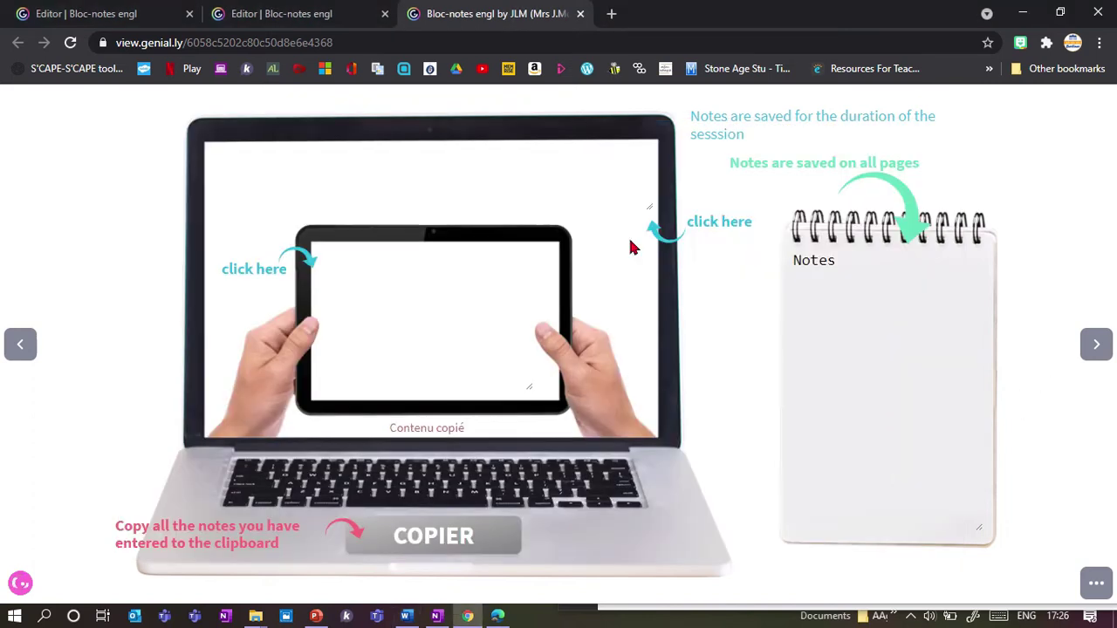
click(439, 177)
text(hello)
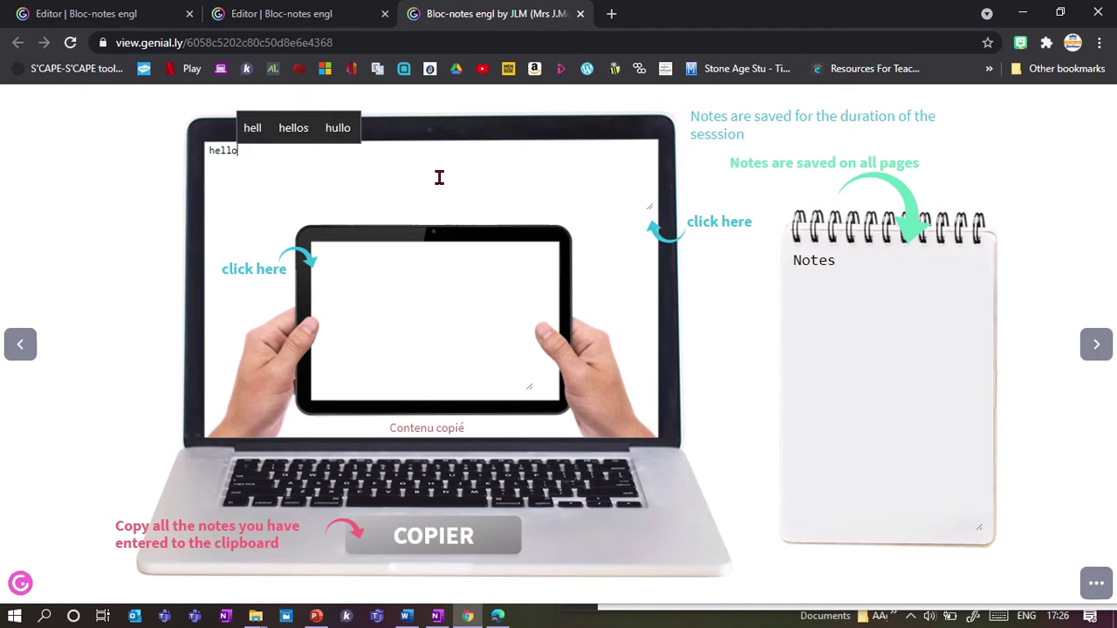
click(421, 255)
text(you)
- Copy the notes and paste them on a new line in the Word document
click(456, 533)
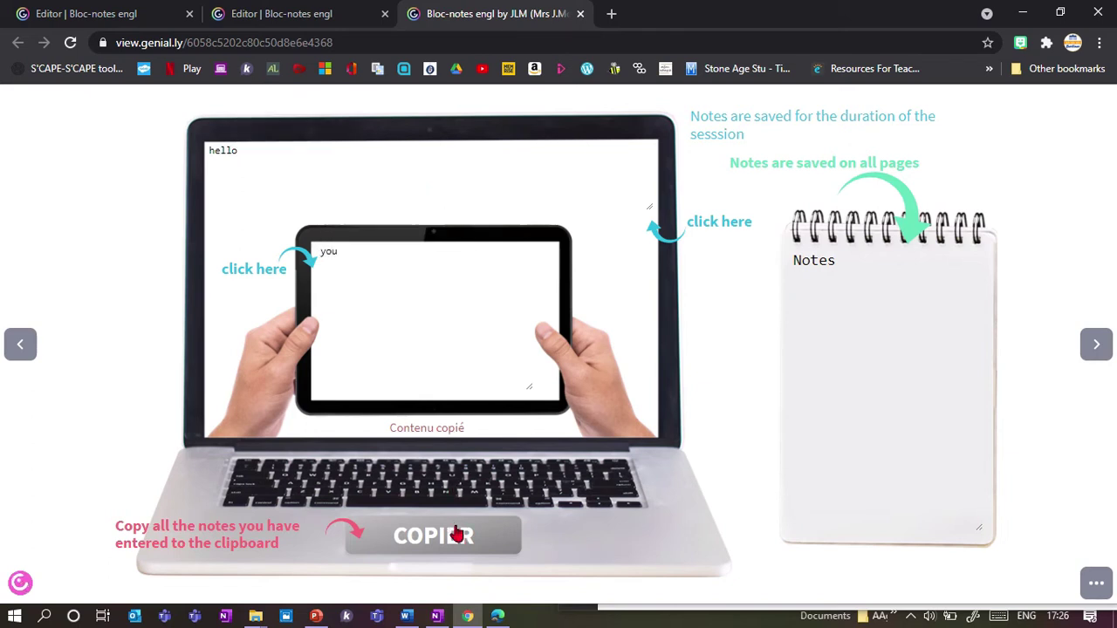
click(406, 616)
key(Return)
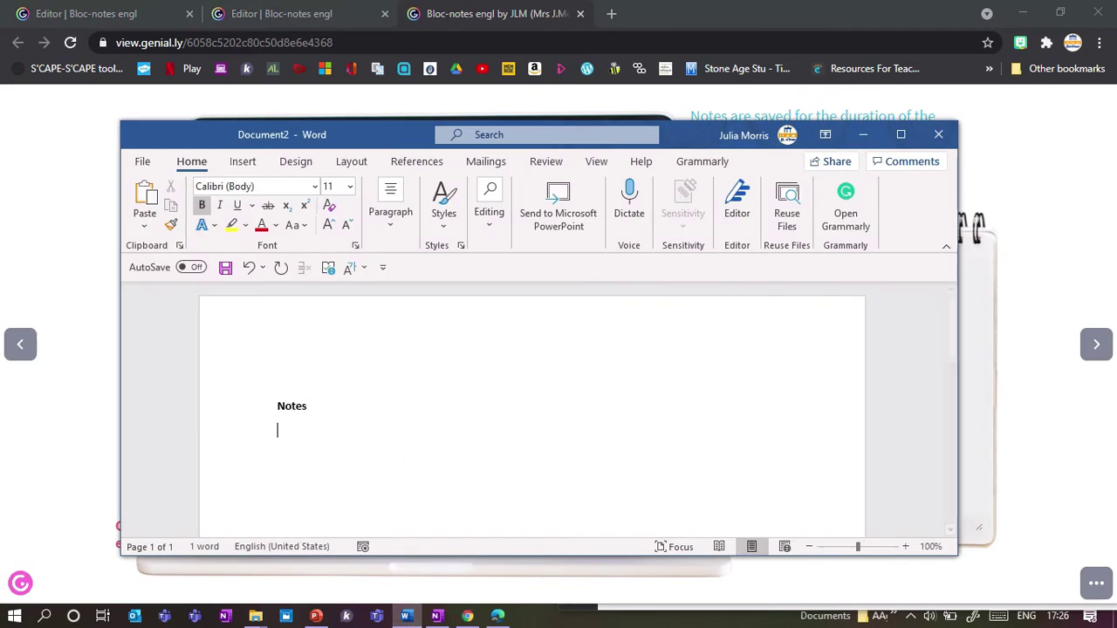
text(you hello Notes)
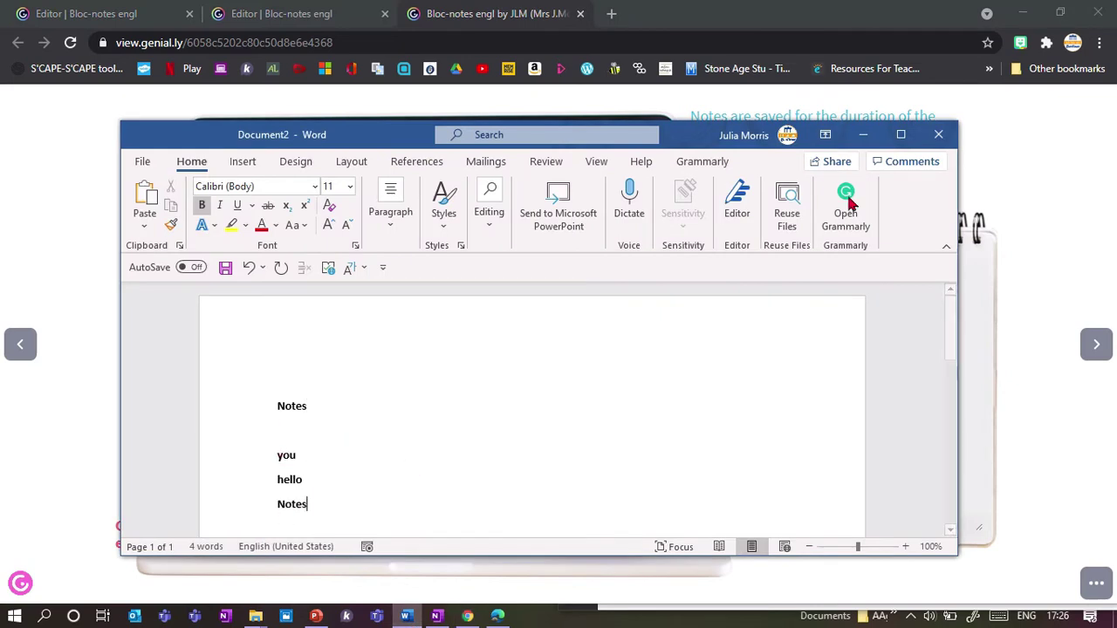
click(307, 13)
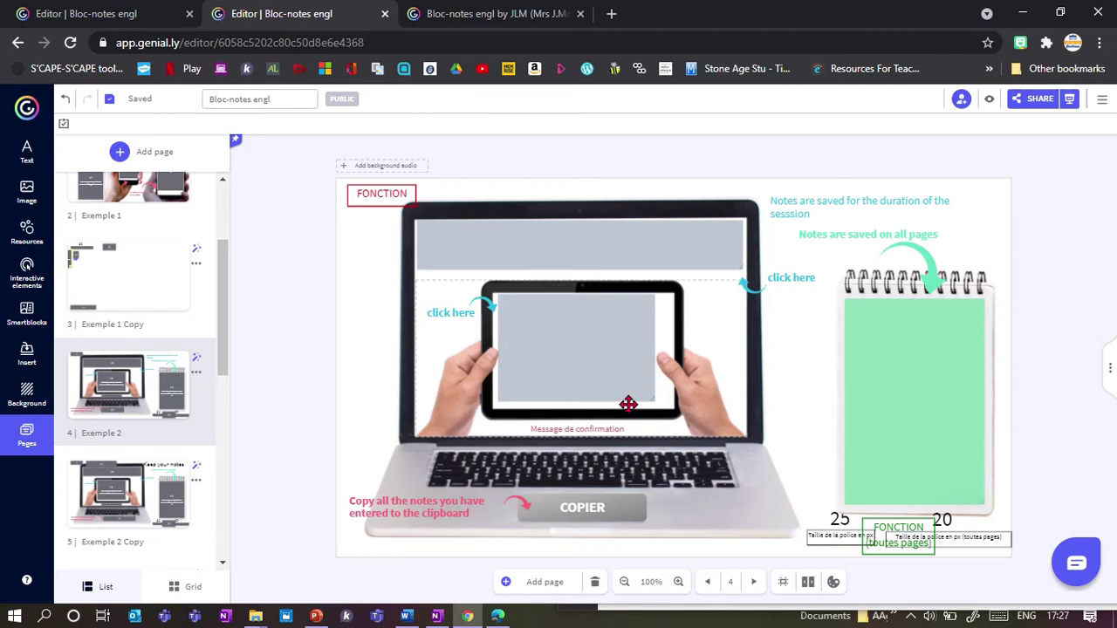
- Close the published view, preview the presentation again, and step forward two pages
mouse_move(224, 356)
mouse_down()
mouse_move(229, 332)
mouse_move(229, 356)
mouse_up()
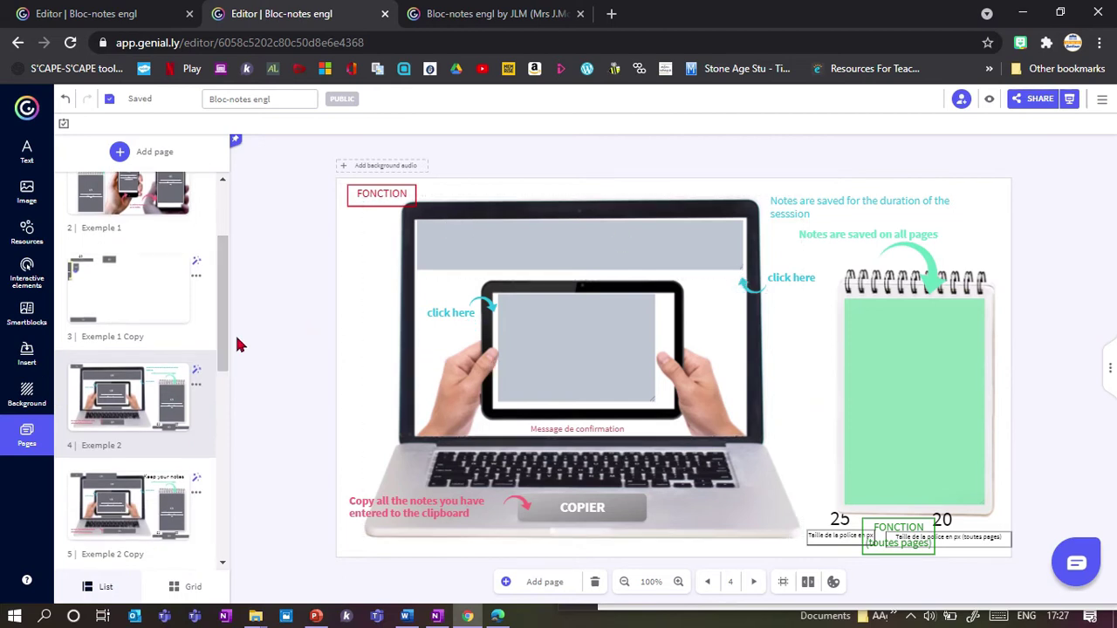
click(500, 21)
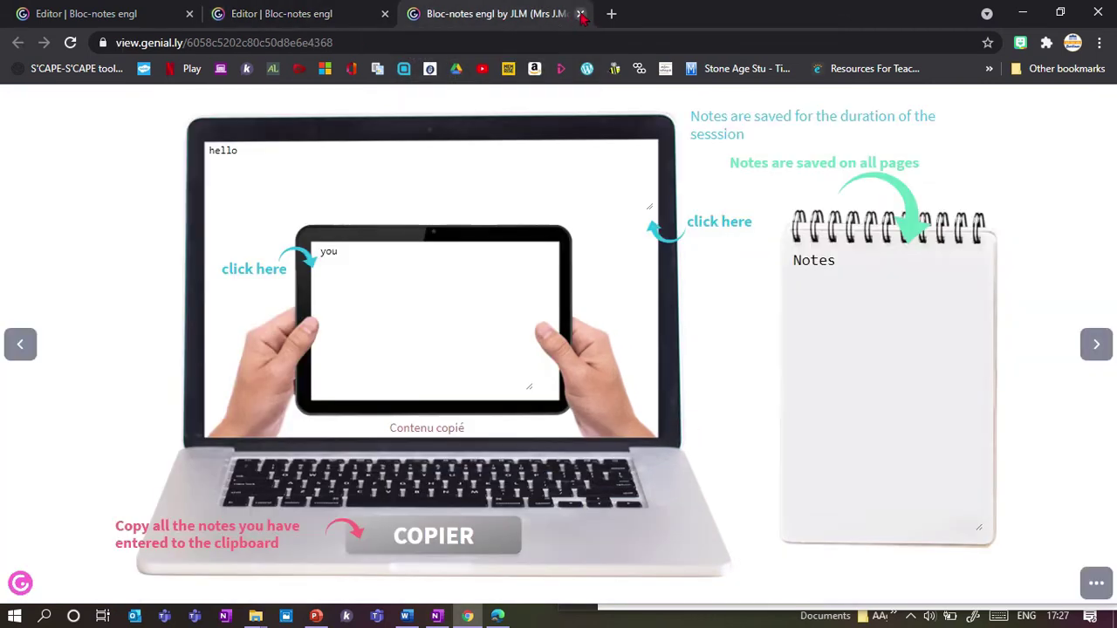
click(580, 14)
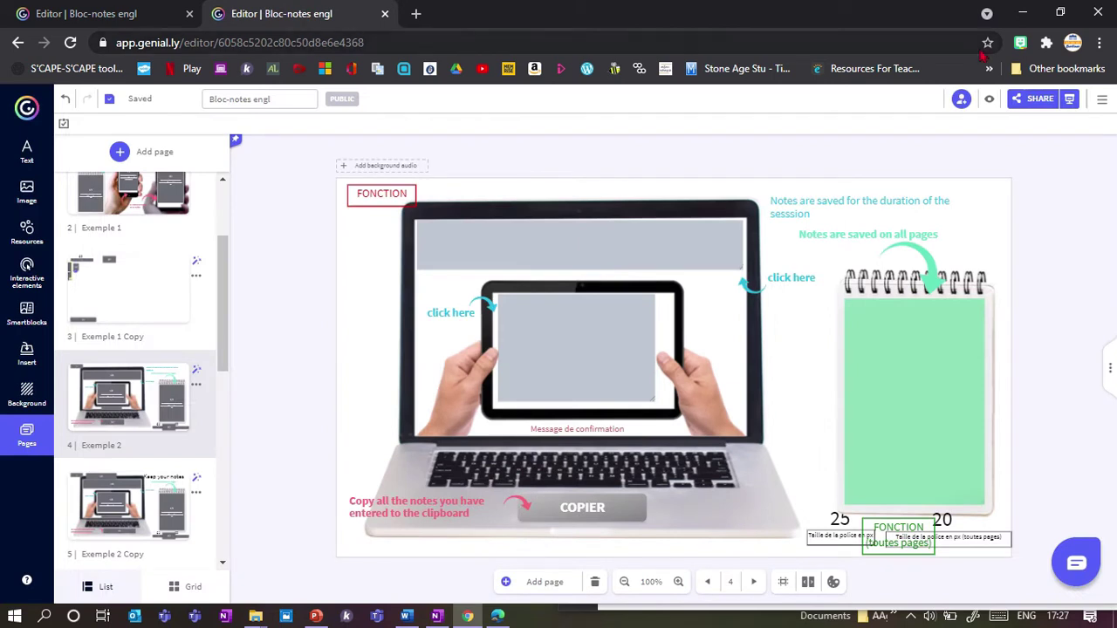
click(1068, 103)
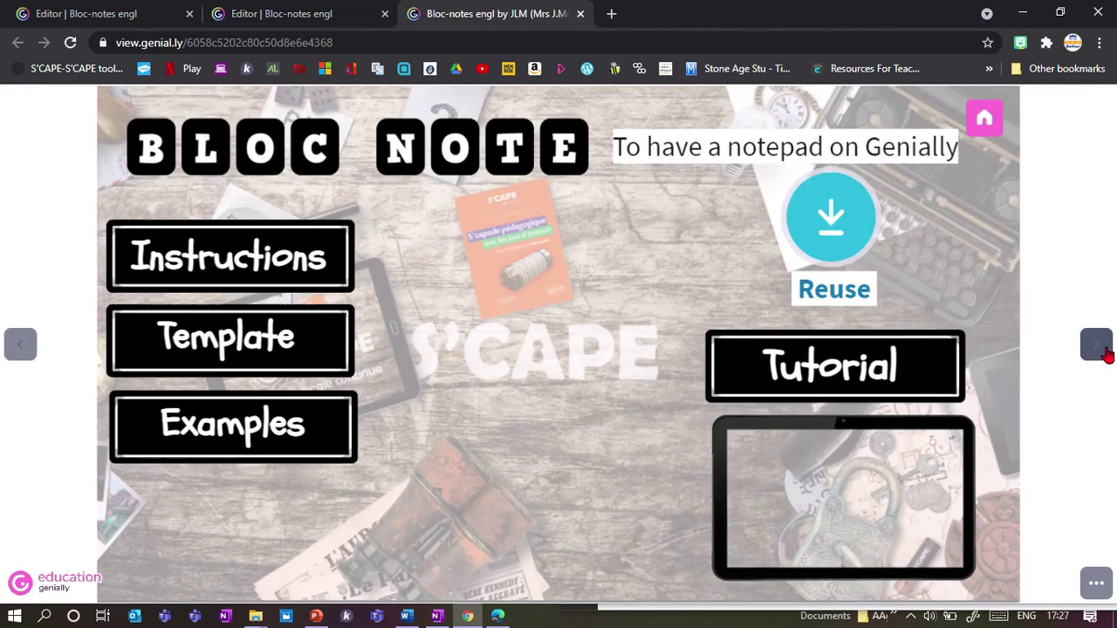
click(1105, 349)
click(1099, 349)
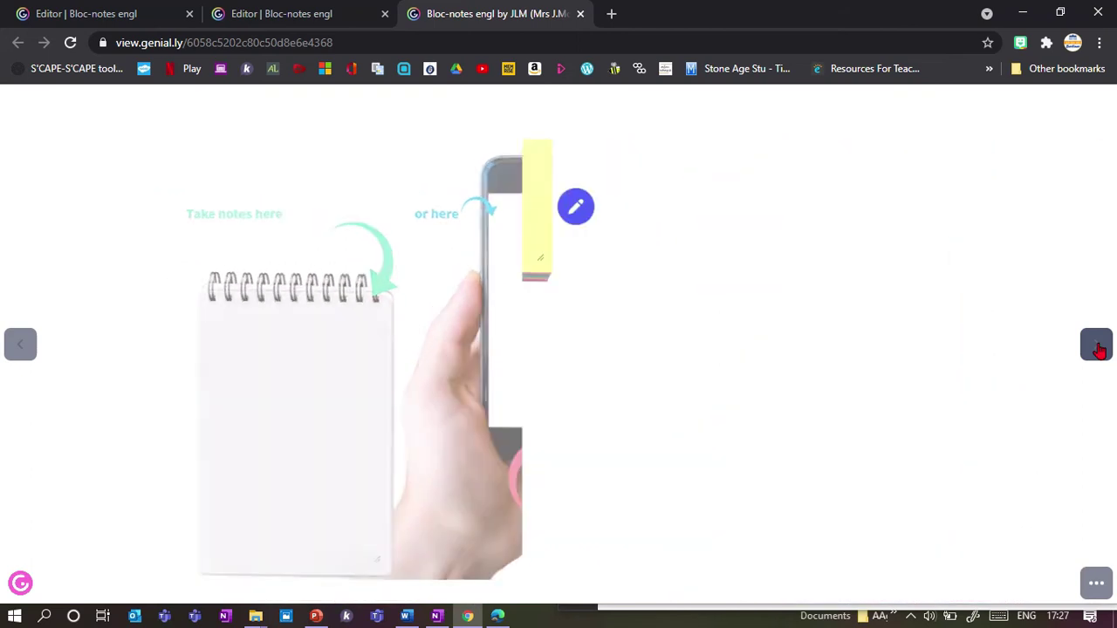
click(279, 10)
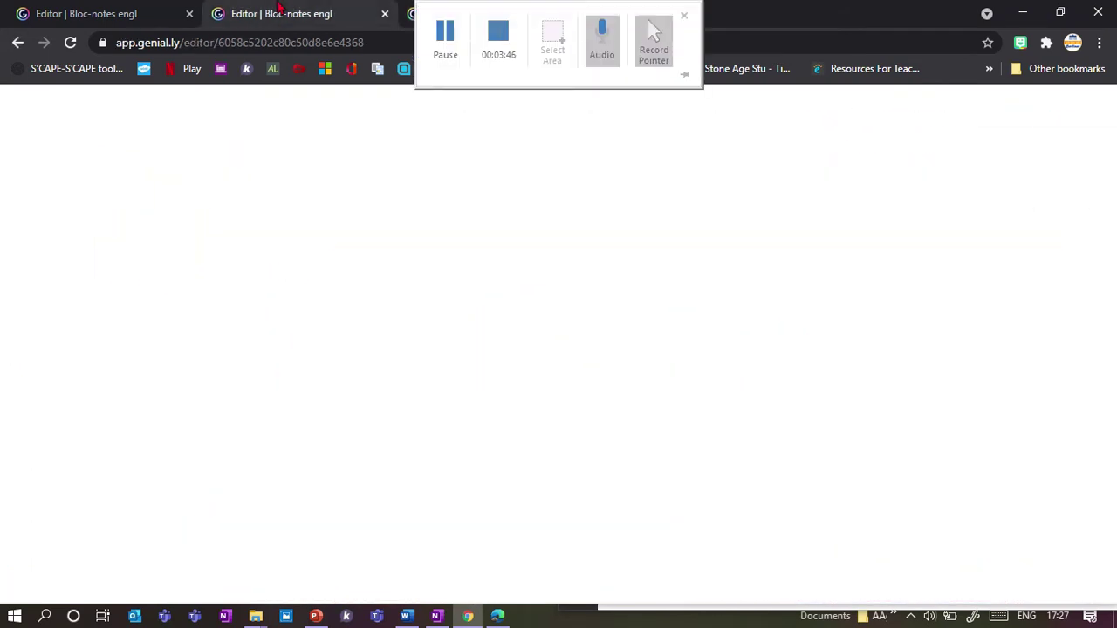
- Review page 6, The End, and page 9 on keeping notes, then return to the published view
scroll(231, 402, down, 5)
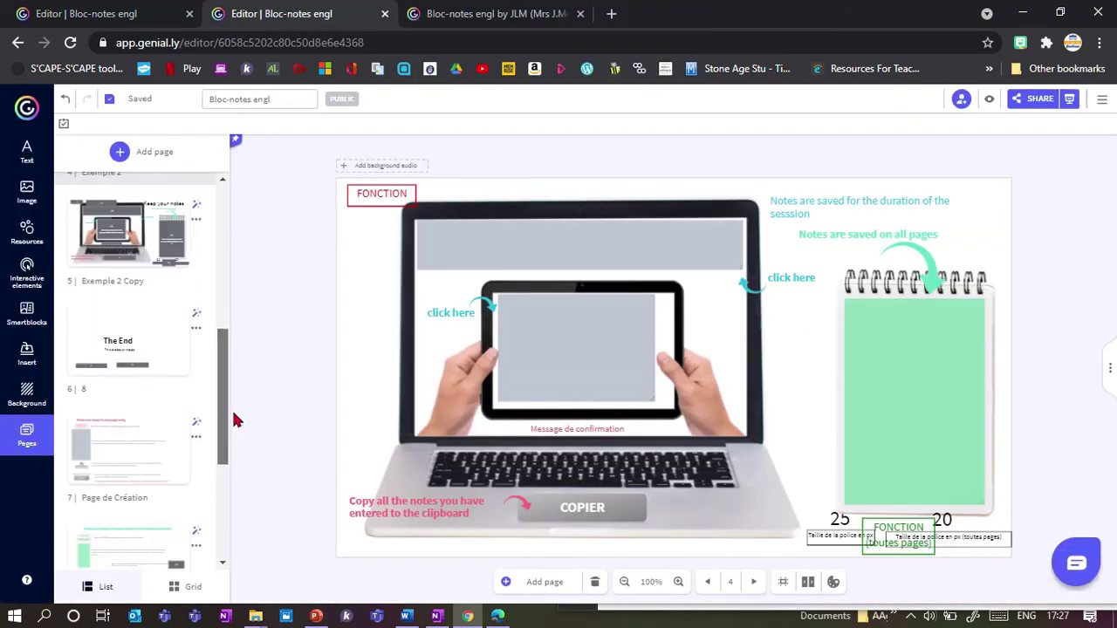
click(121, 365)
scroll(220, 410, down, 1)
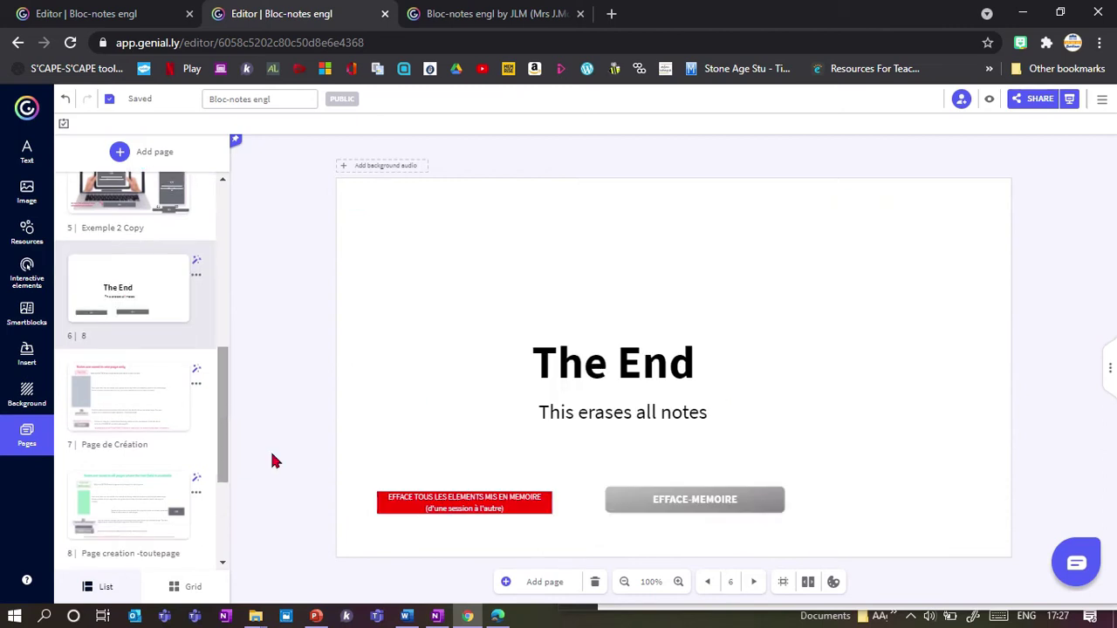
scroll(145, 496, down, 3)
click(128, 400)
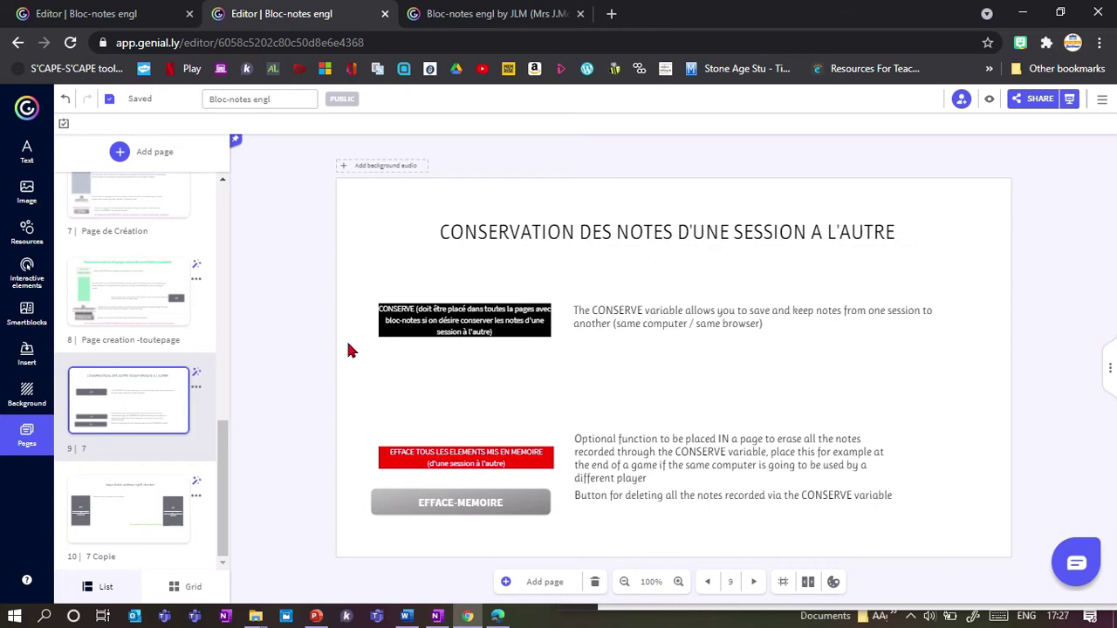
scroll(225, 471, up, 1)
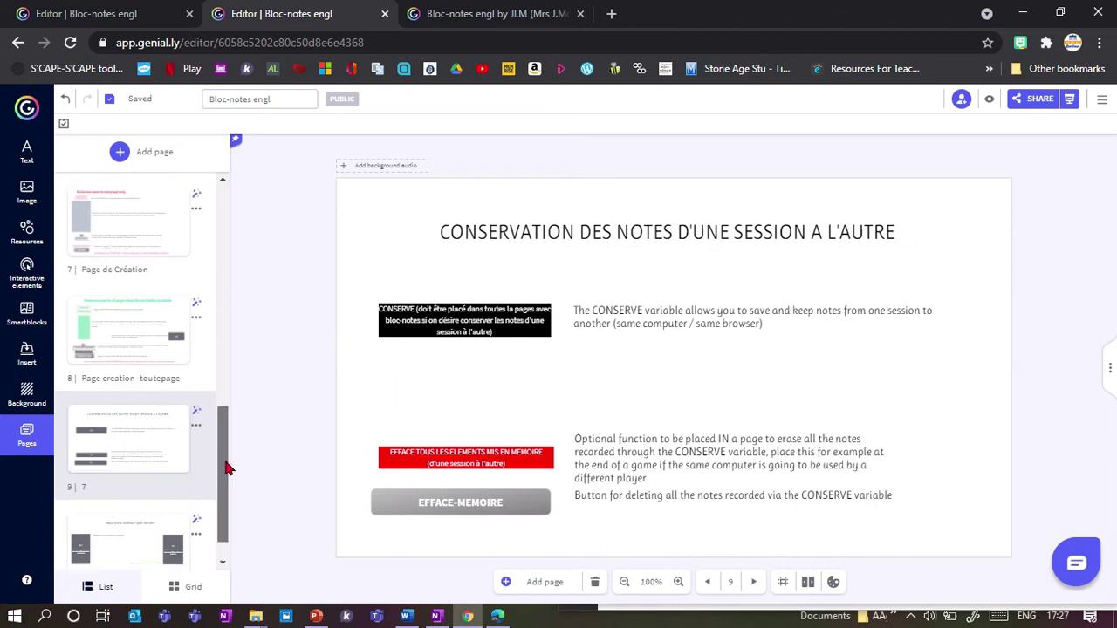
click(470, 18)
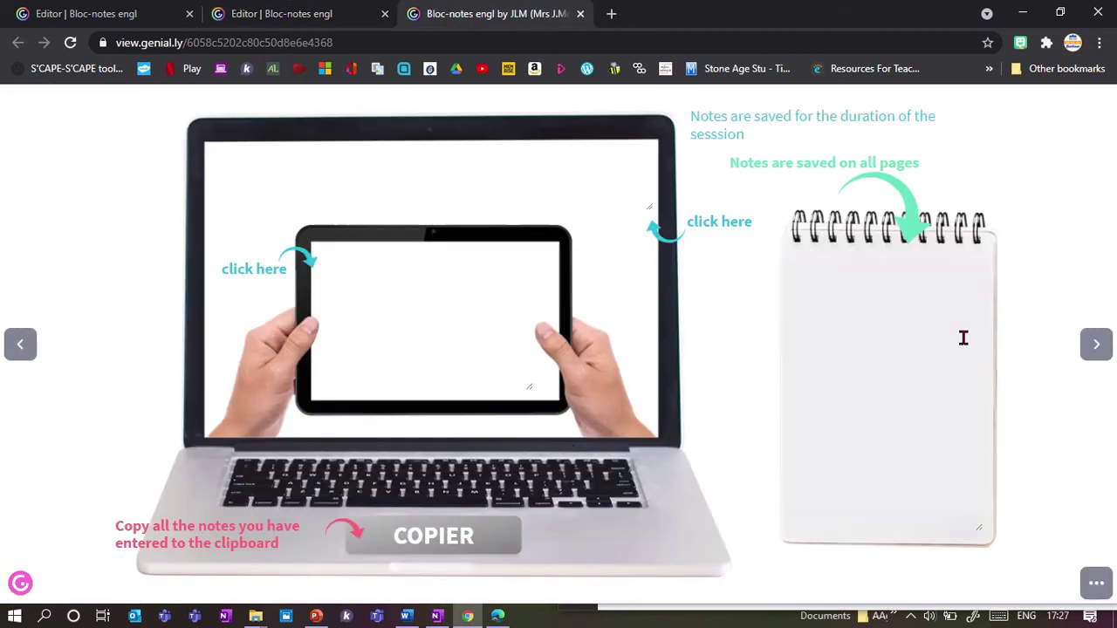
- On the Keep your notes slide, write 'important' in the notepad
click(1093, 346)
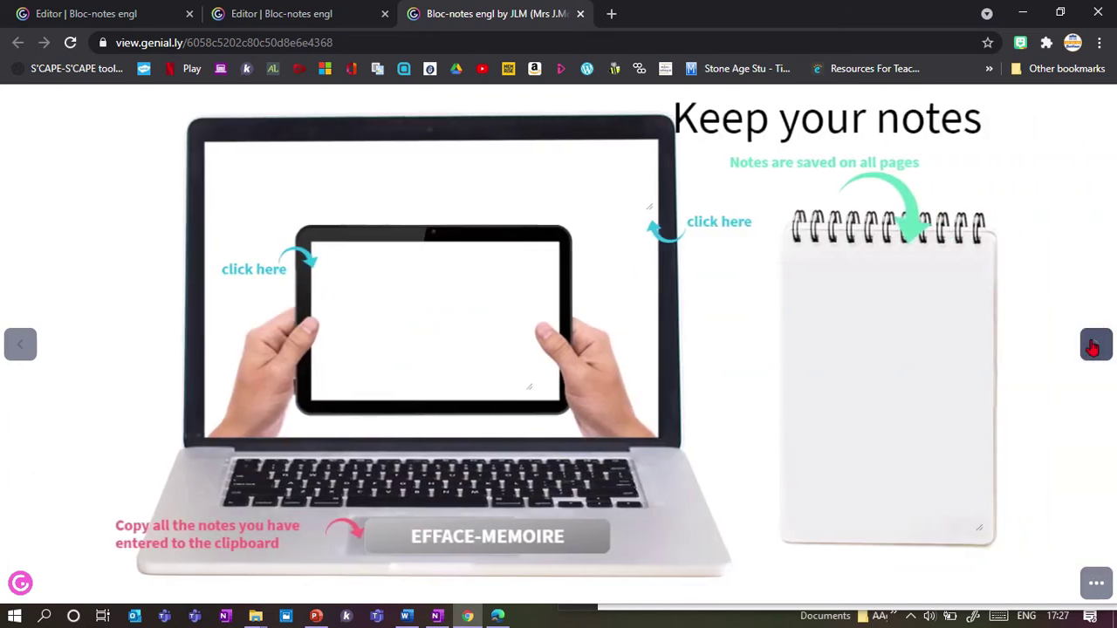
click(1093, 346)
key(Left)
click(876, 284)
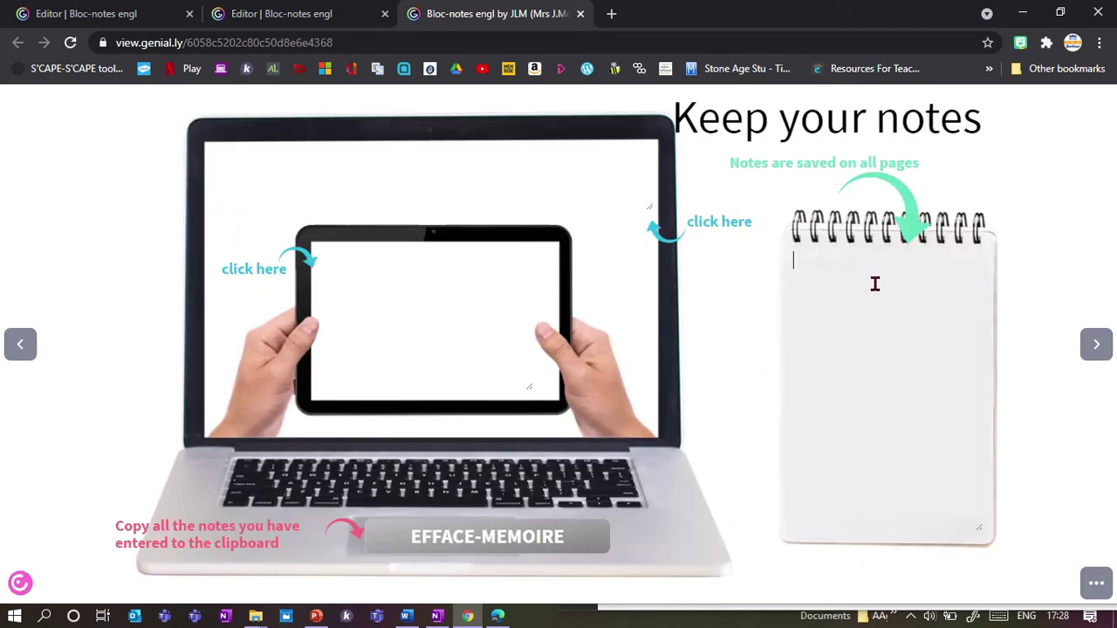
text(important)
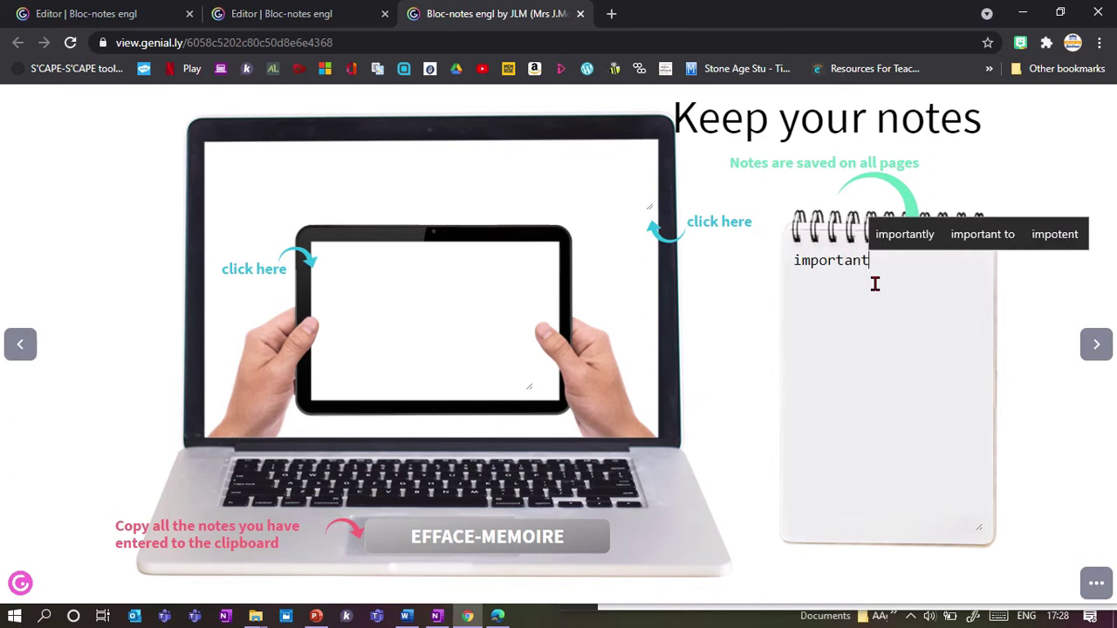
- Close and reopen the presentation view, stepping through slides to confirm 'important' was kept
click(580, 14)
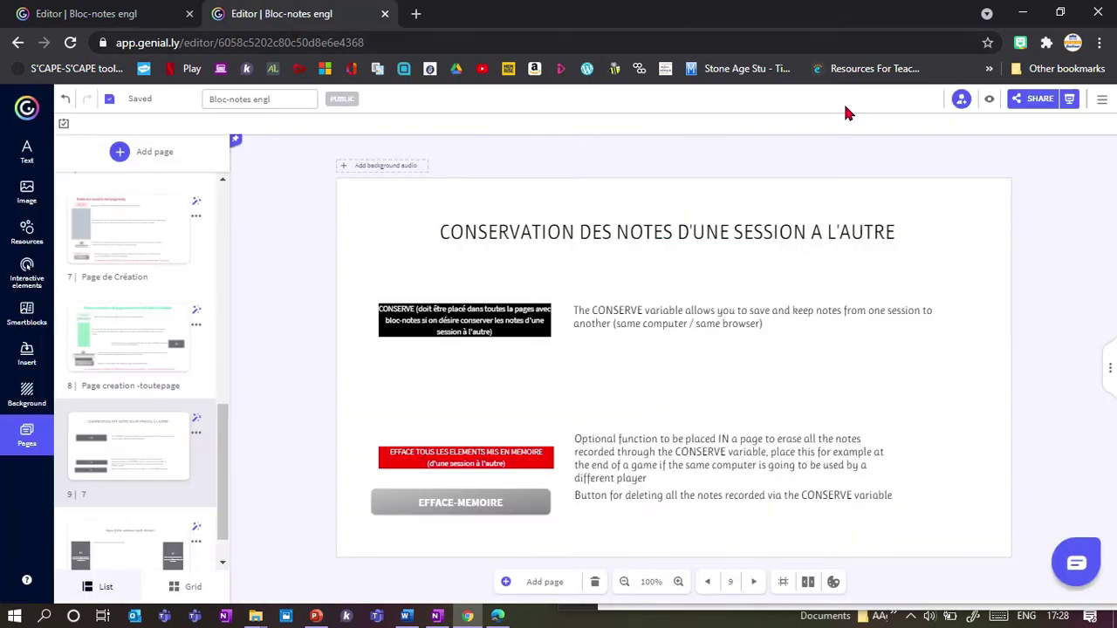
click(1070, 98)
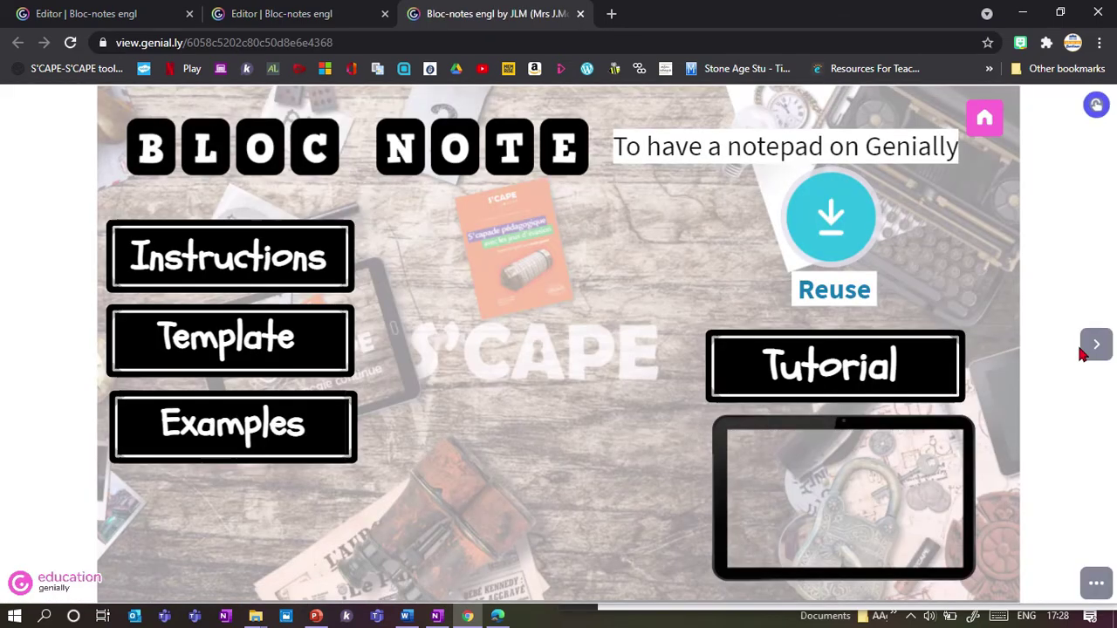
click(1095, 348)
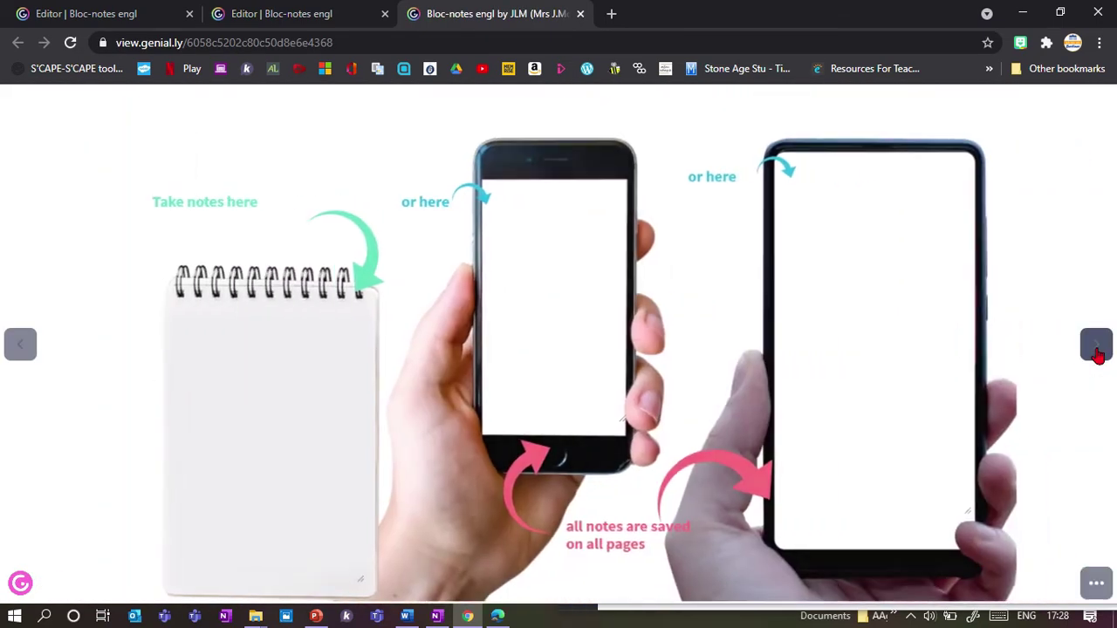
click(1096, 347)
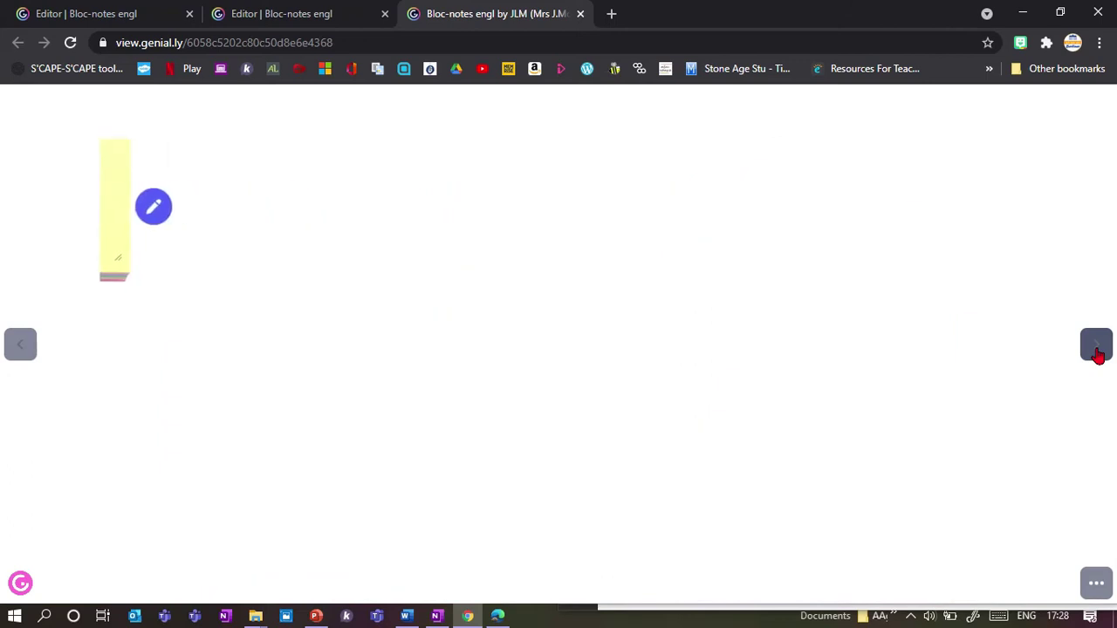
click(1096, 348)
click(1097, 349)
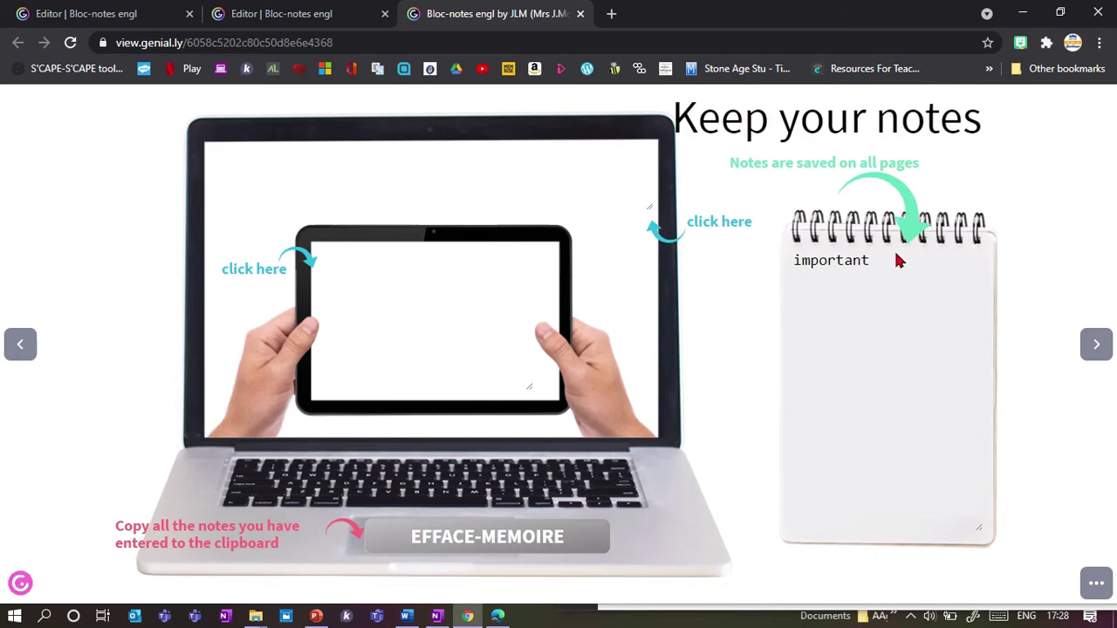
click(1097, 346)
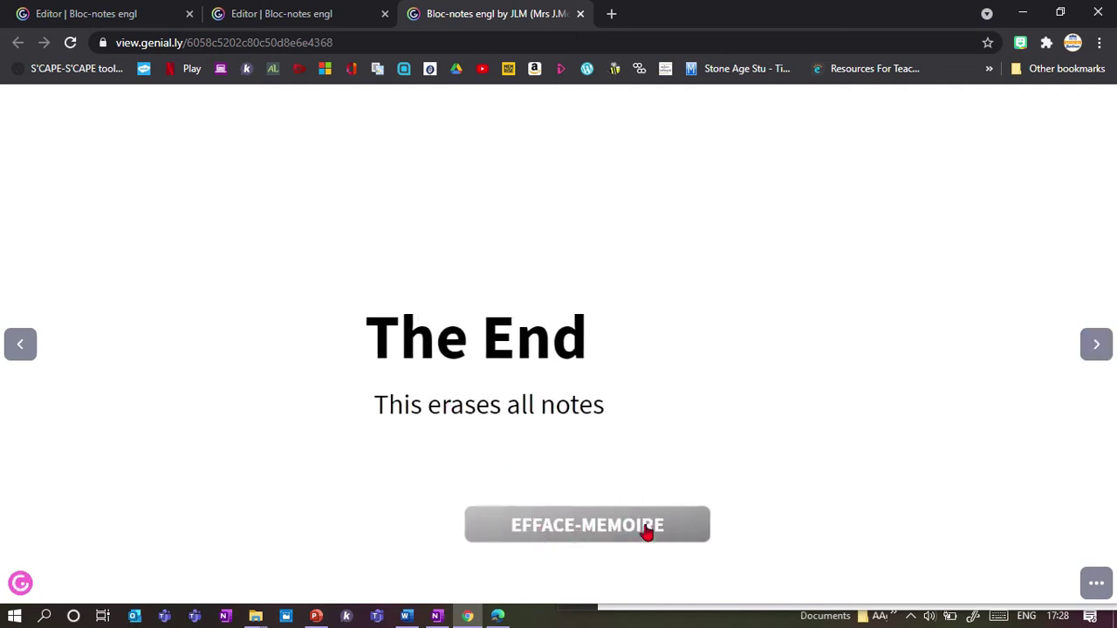
click(305, 11)
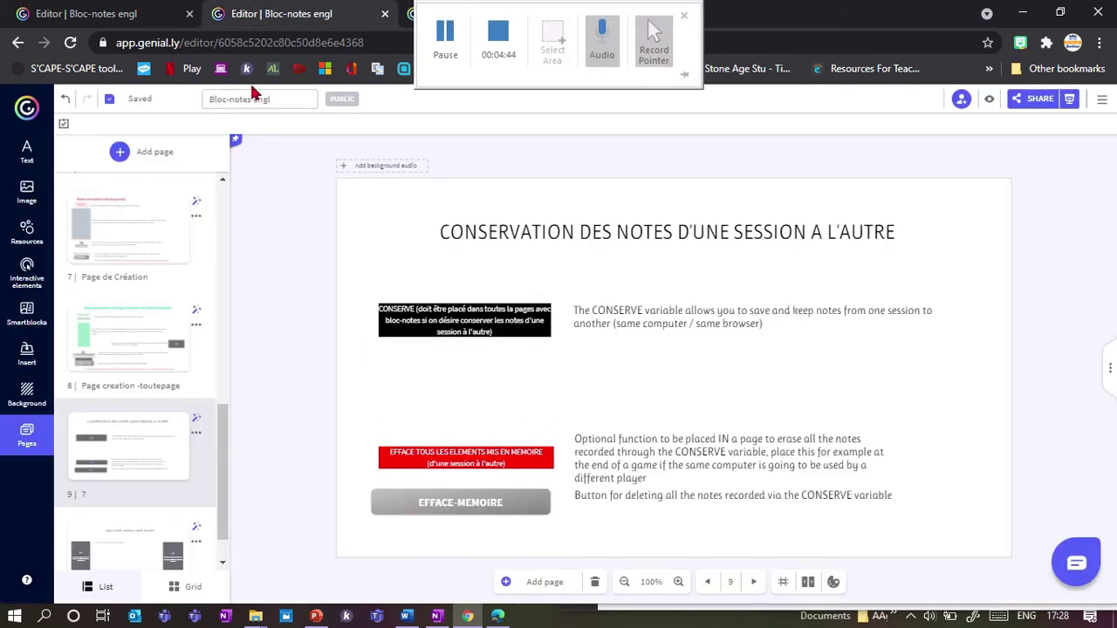
- Select the red erase box, then open page 3, Exemple 1 Copy, and preview it
click(434, 460)
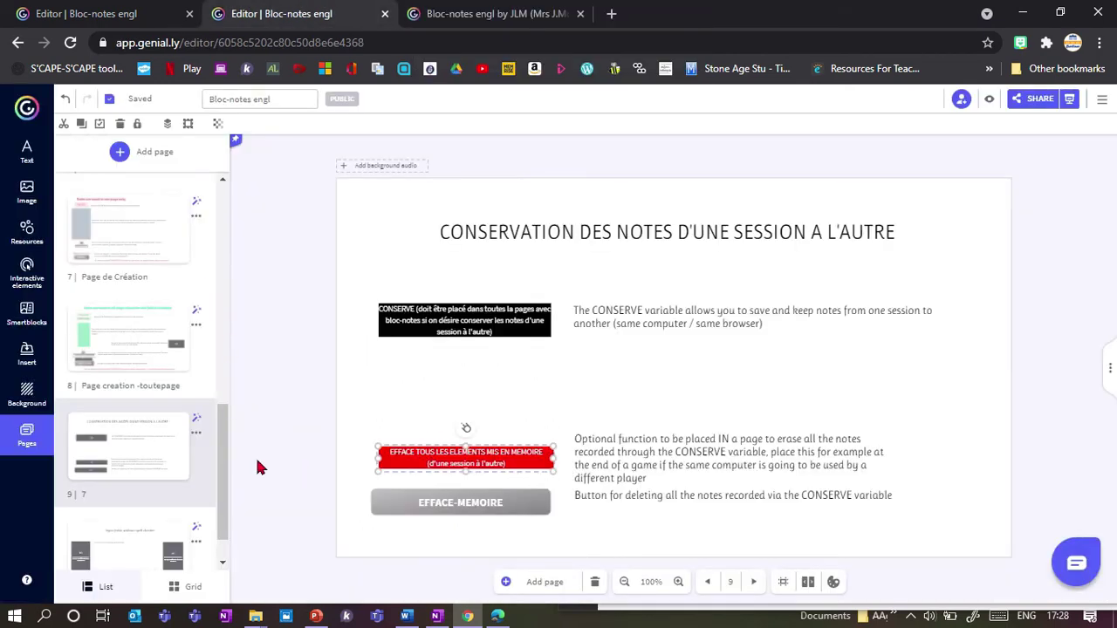
scroll(218, 428, up, 9)
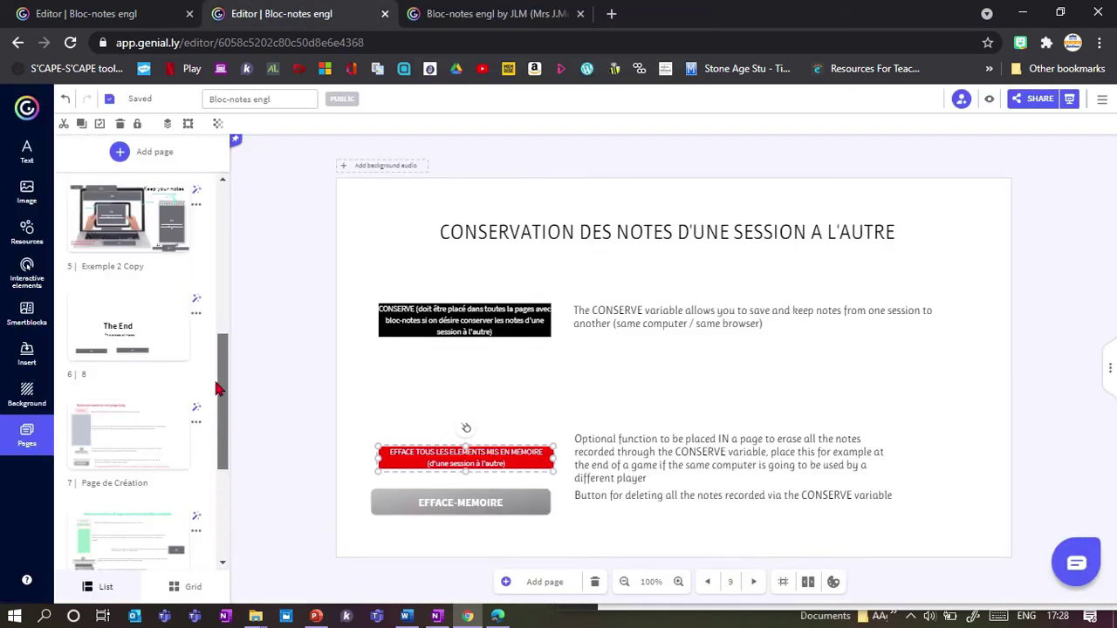
scroll(224, 275, up, 1)
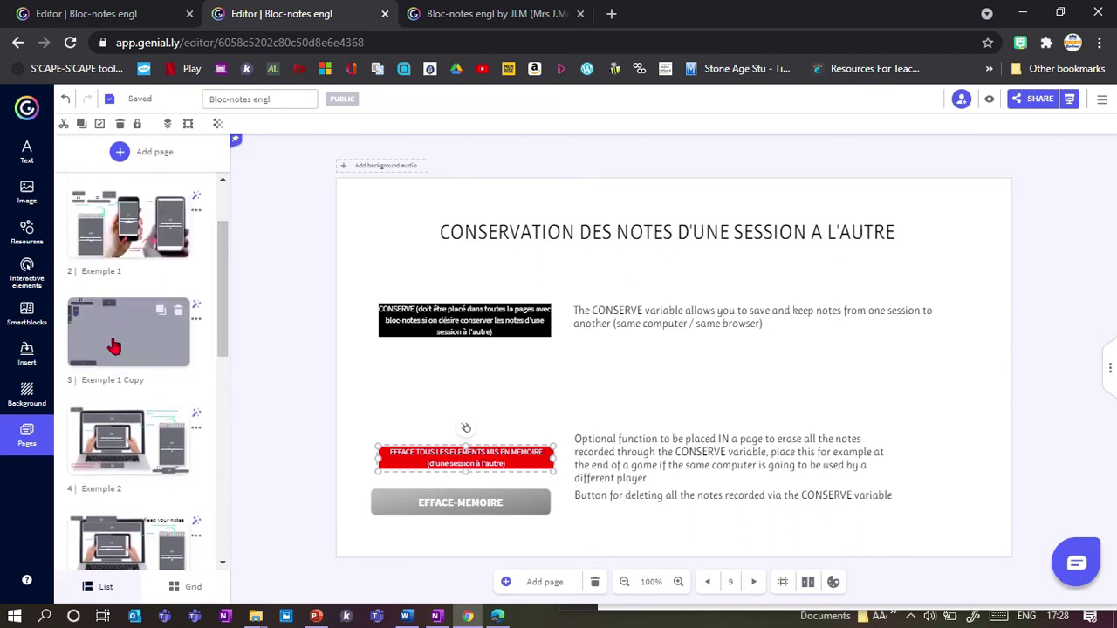
click(113, 347)
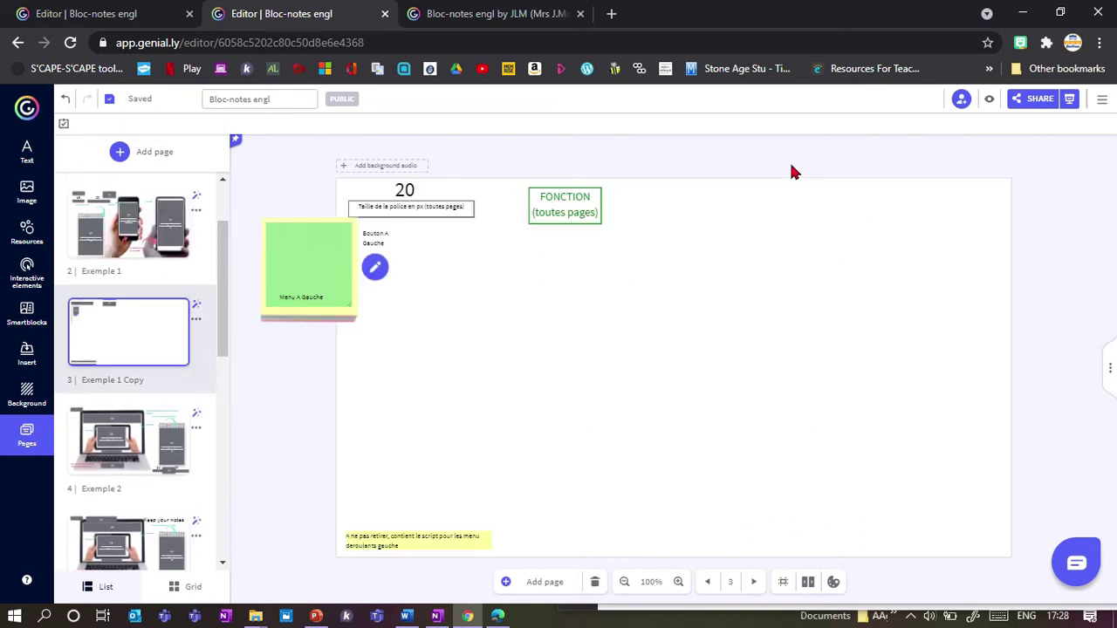
click(990, 101)
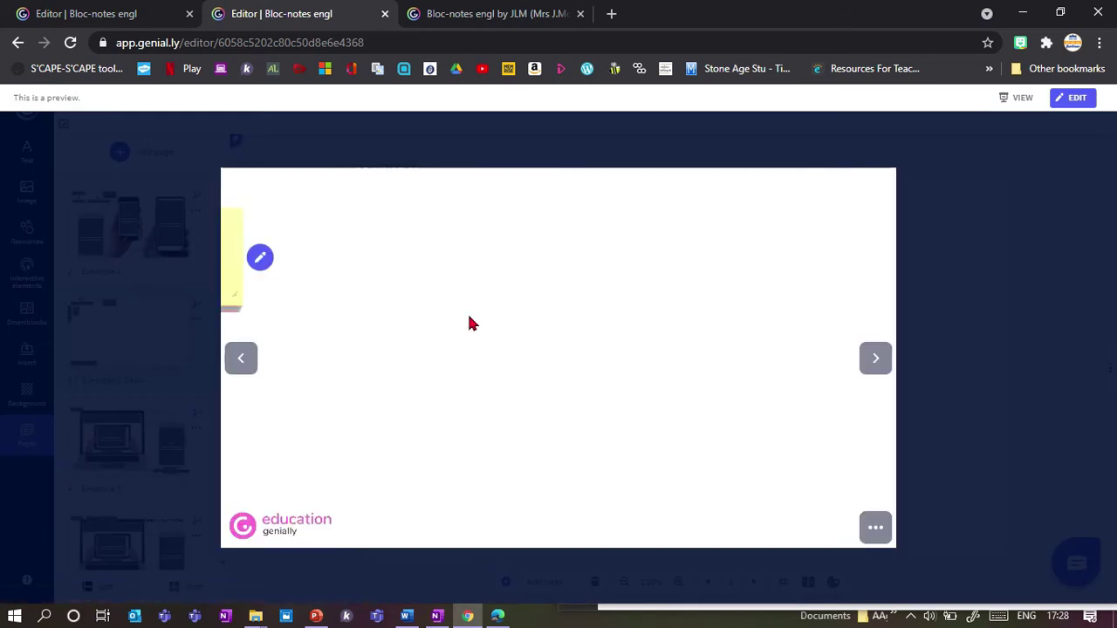
- Roll page 3's notepad out and back in repeatedly, then exit the preview with Esc
click(261, 260)
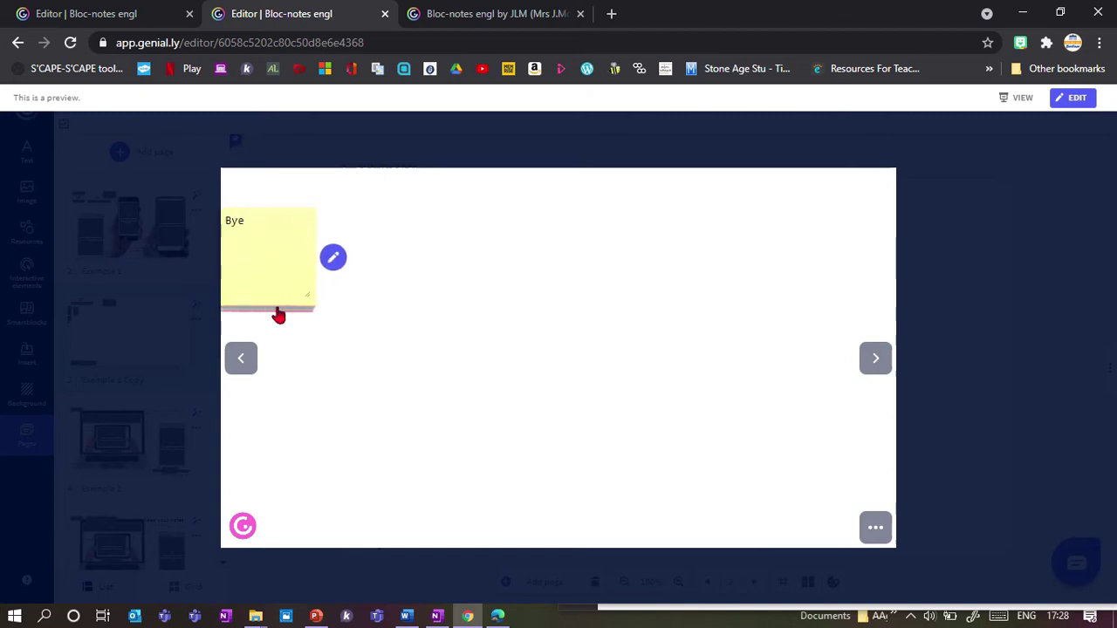
click(341, 265)
click(260, 256)
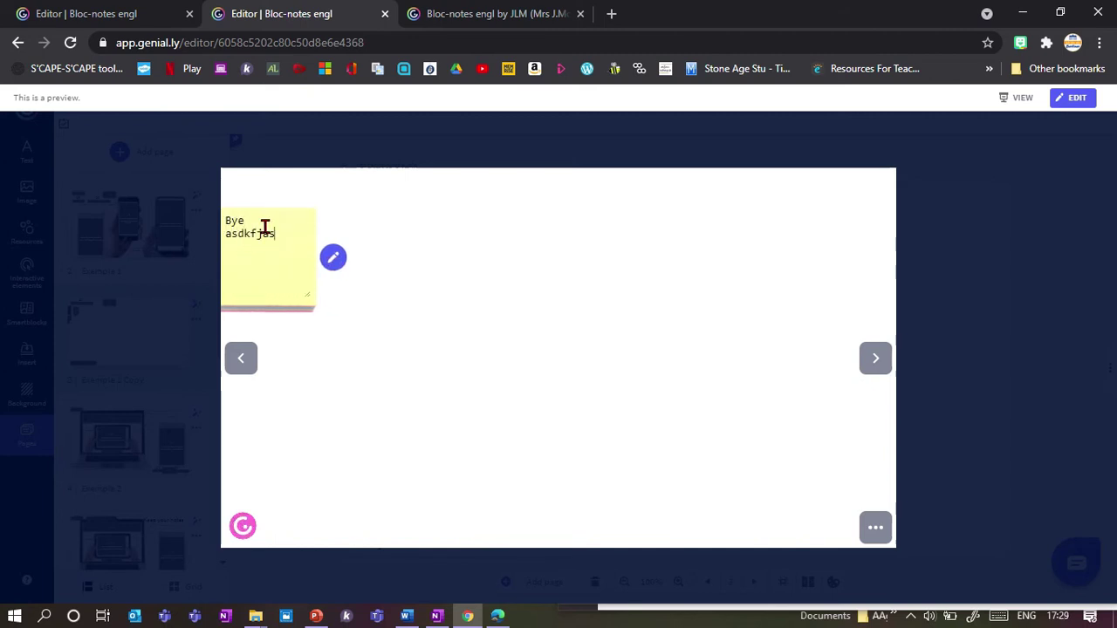
click(334, 259)
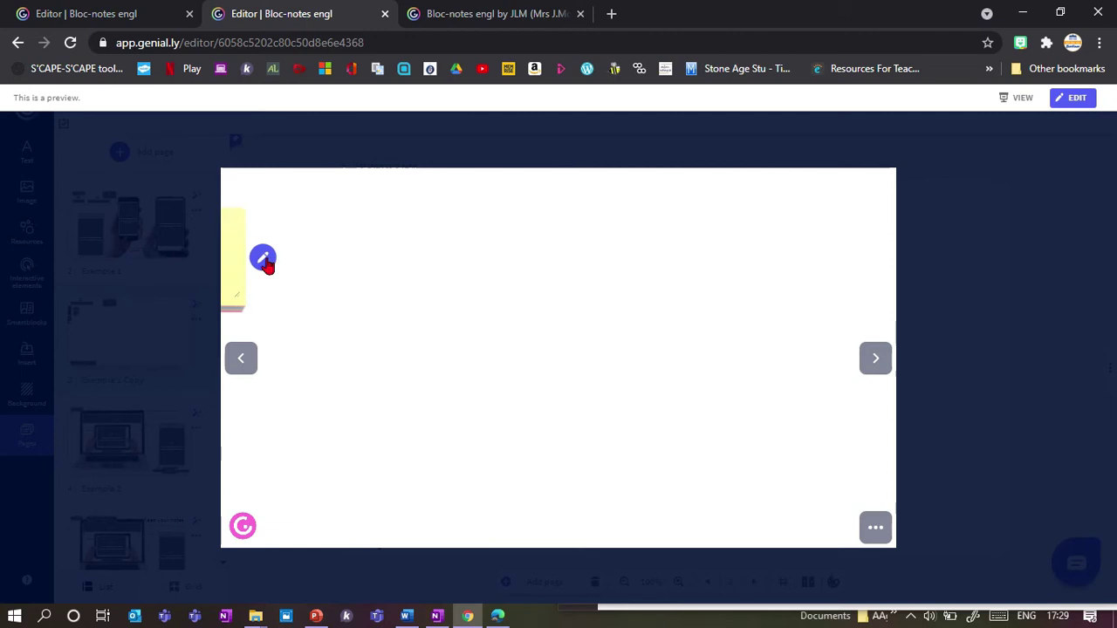
click(263, 258)
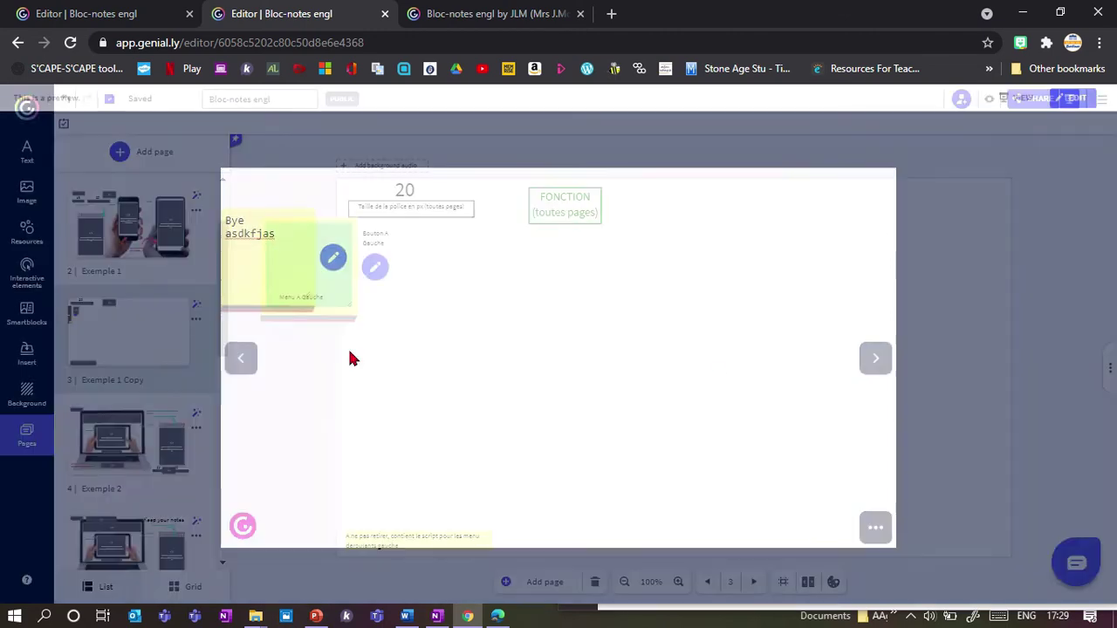
key(Escape)
drag(224, 315, 227, 337)
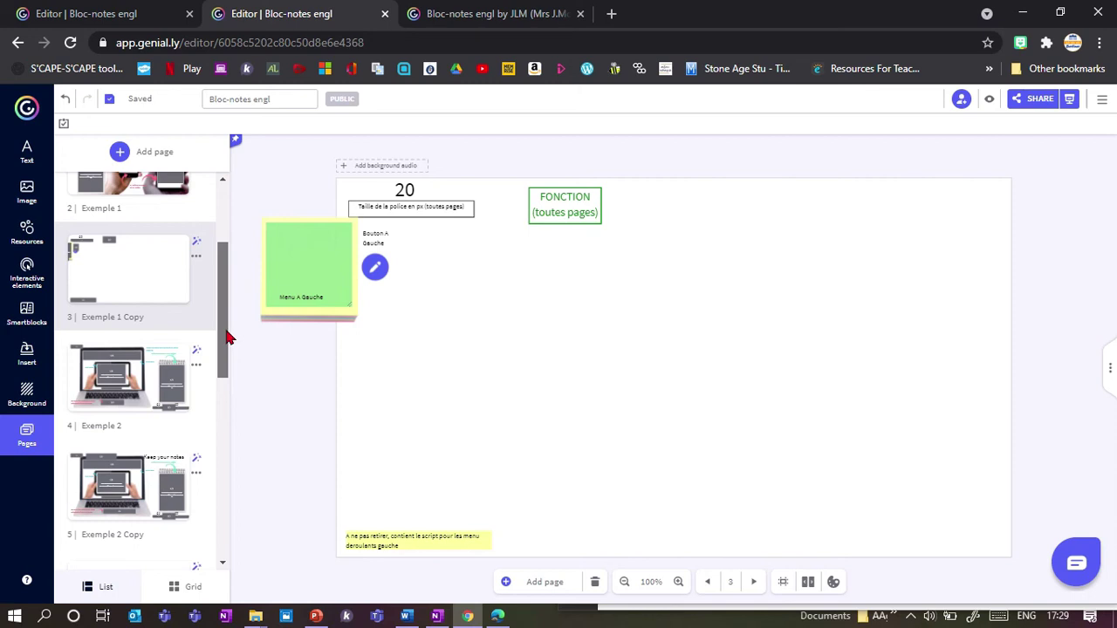
- Open page 8, Page creation -toutepage, and start adding a new page after it
drag(227, 338, 232, 312)
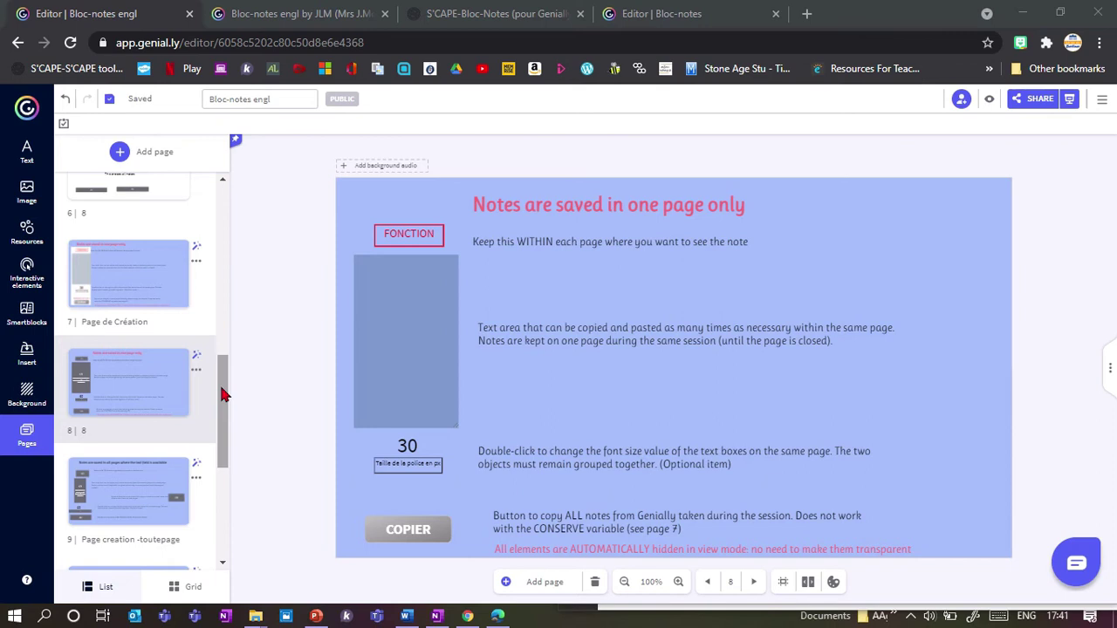
drag(220, 383, 234, 373)
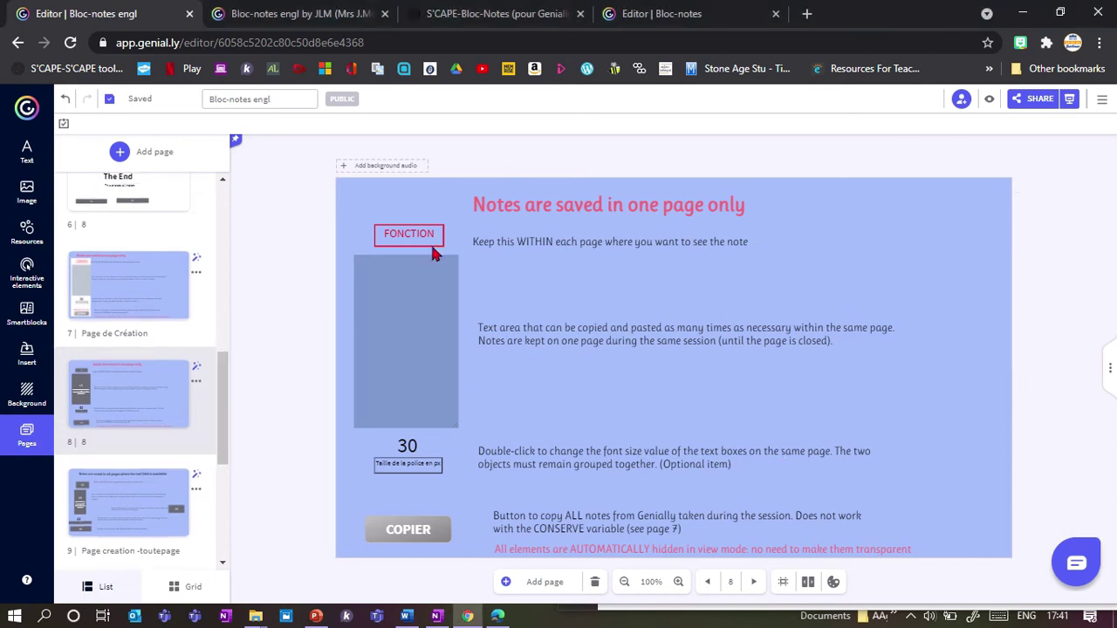
click(116, 424)
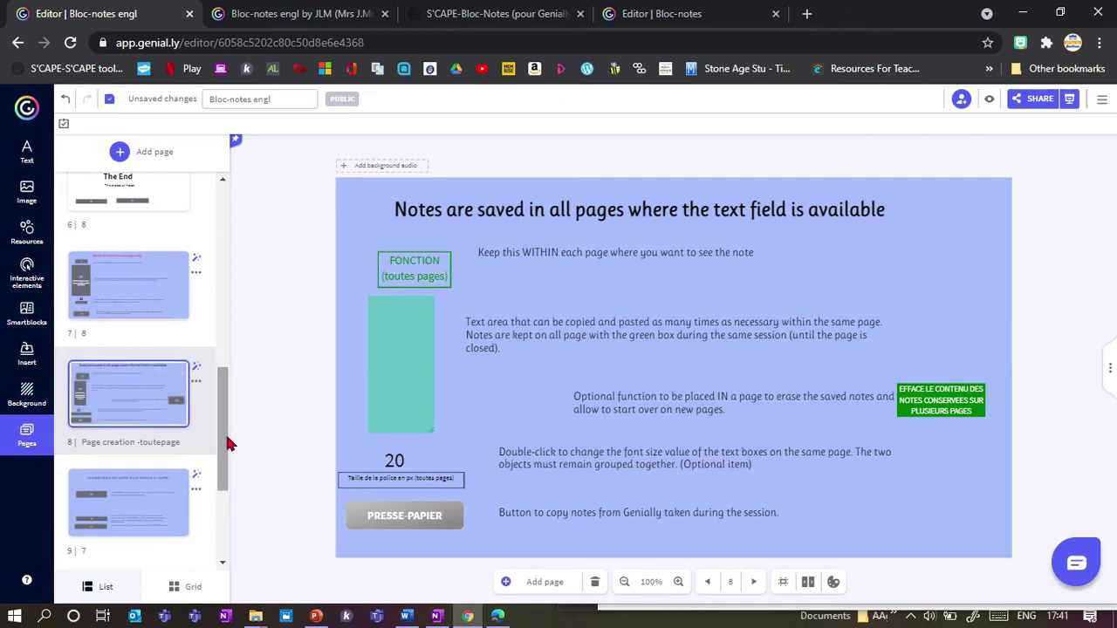
drag(224, 440, 224, 428)
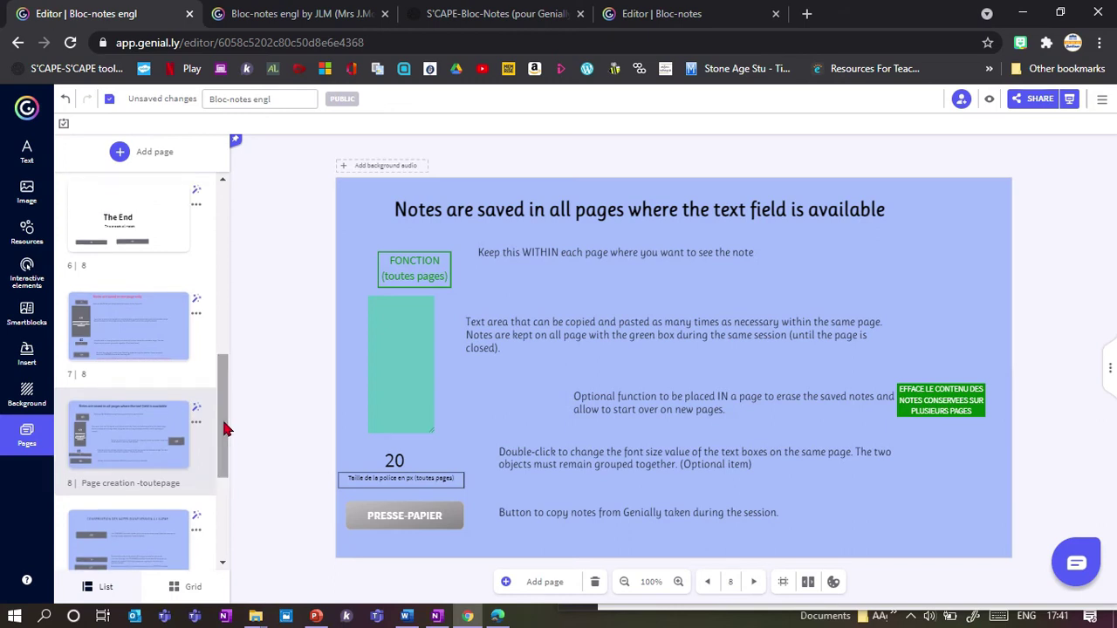
click(137, 150)
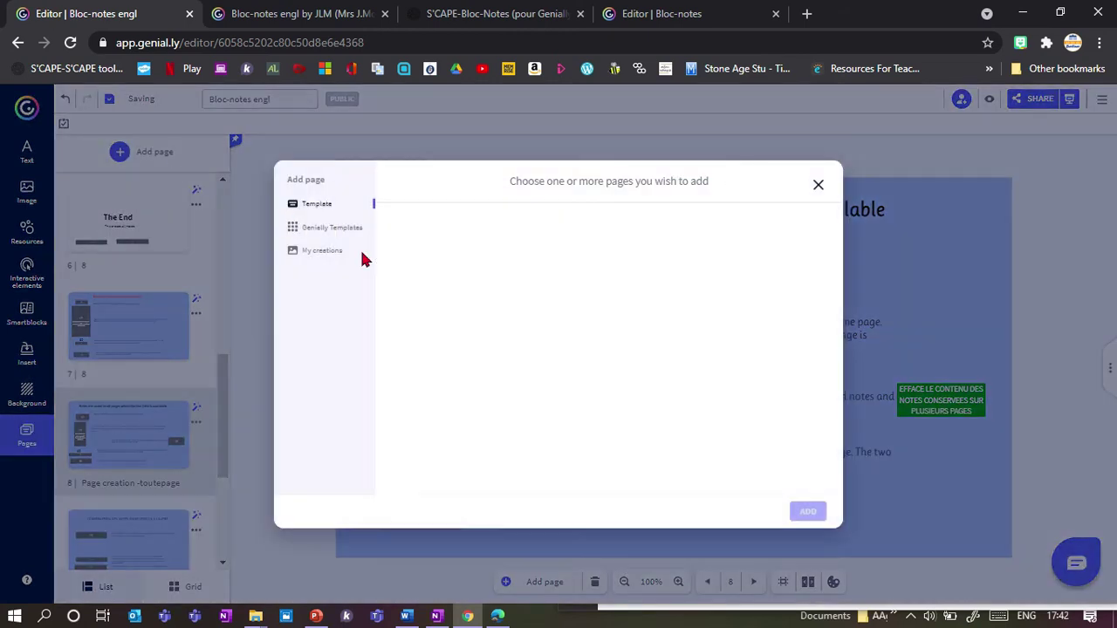
- Add a blank page 9 and place the hand-holding-a-phone cutout image on it
click(454, 288)
click(807, 511)
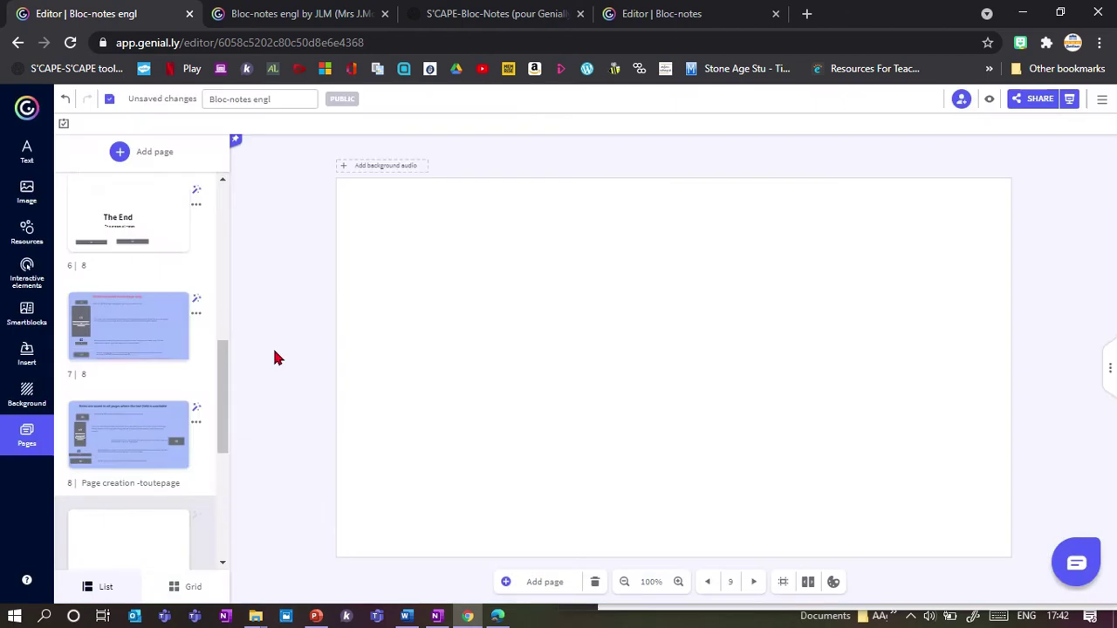
click(26, 192)
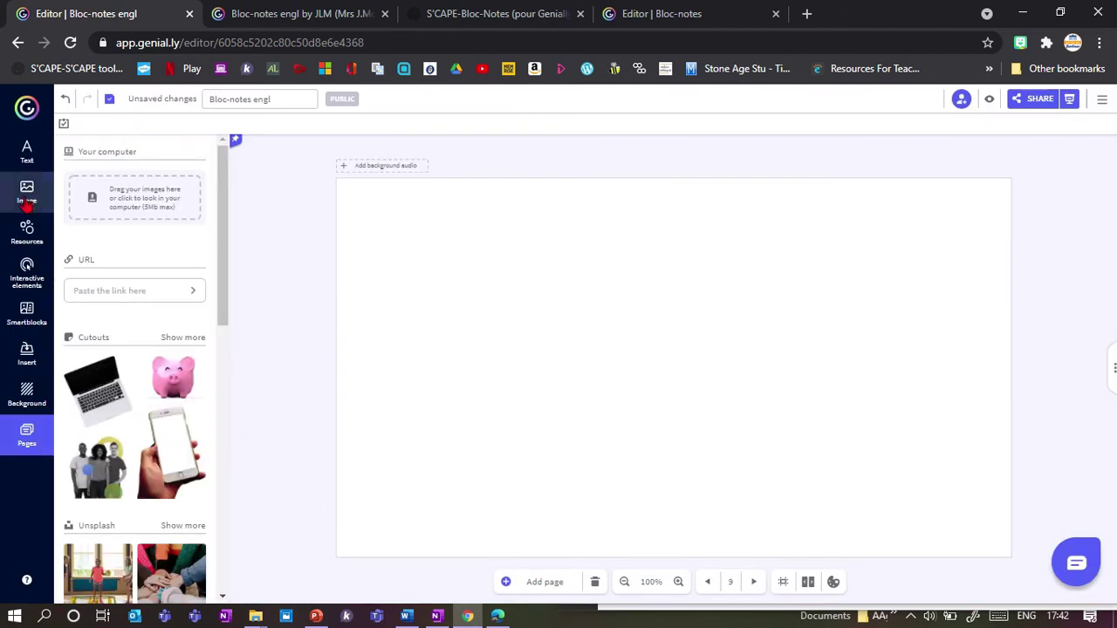
click(155, 452)
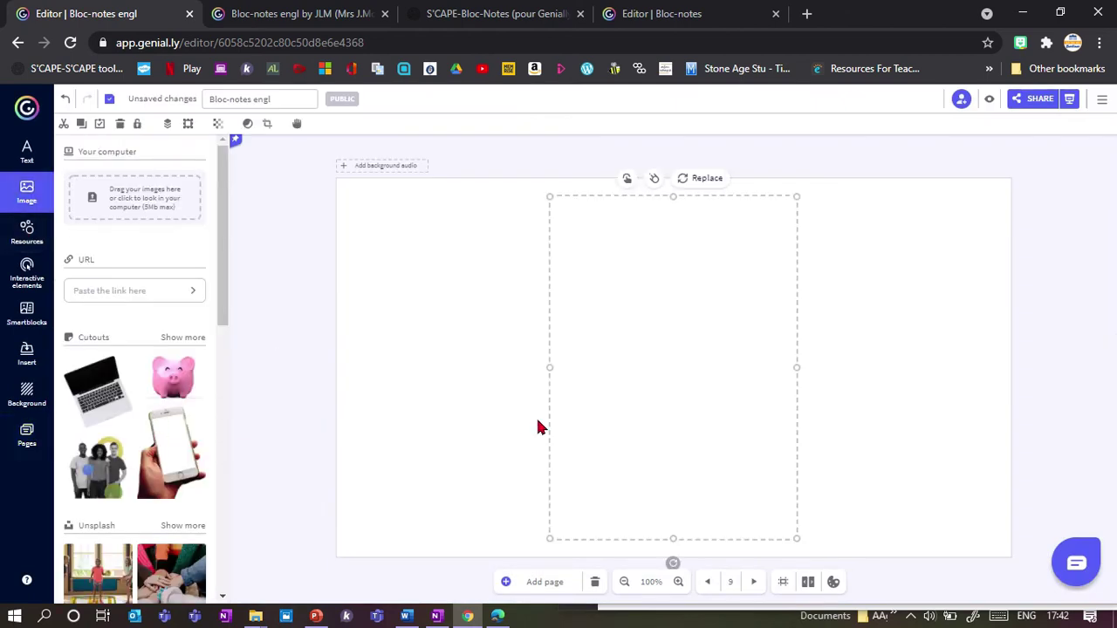
drag(594, 397, 546, 389)
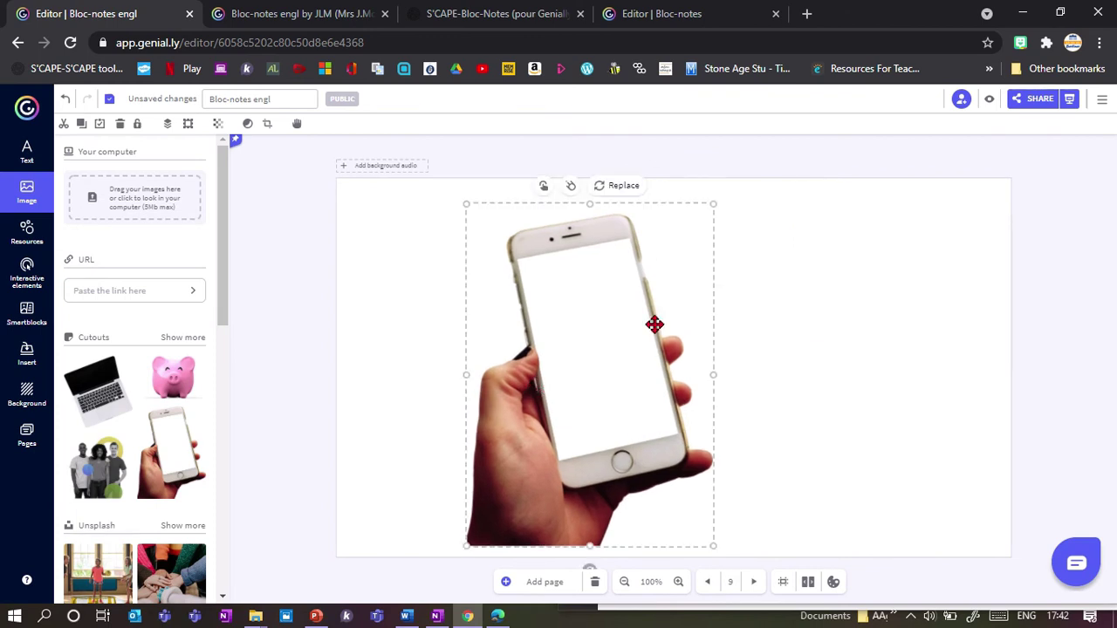
- Return to page 8 with the notepad elements
click(26, 435)
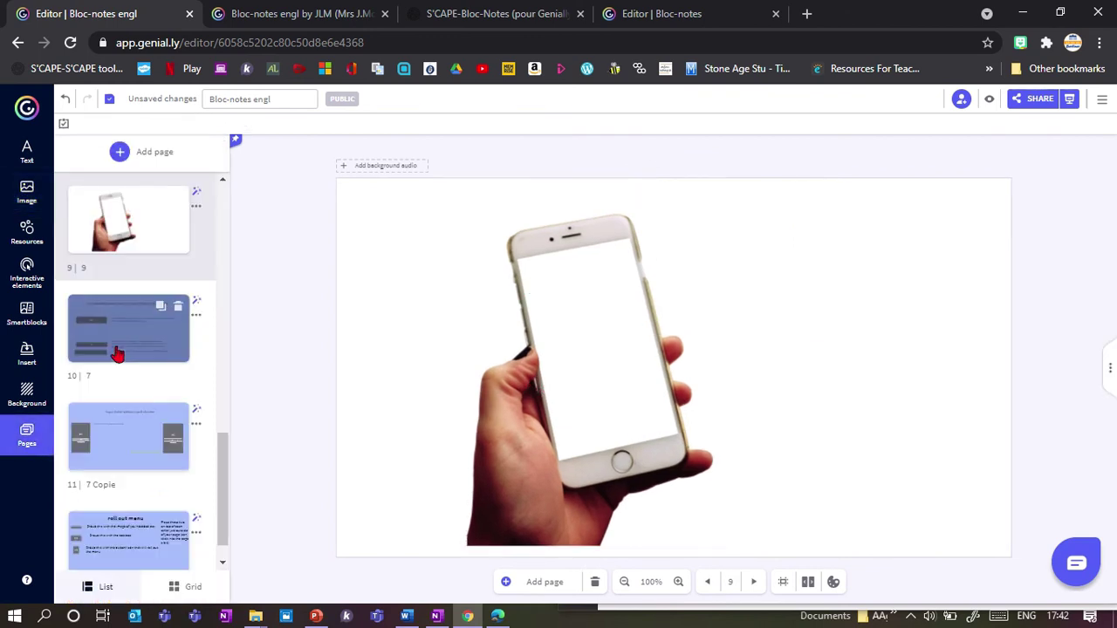
scroll(222, 445, up, 1)
scroll(222, 445, up, 3)
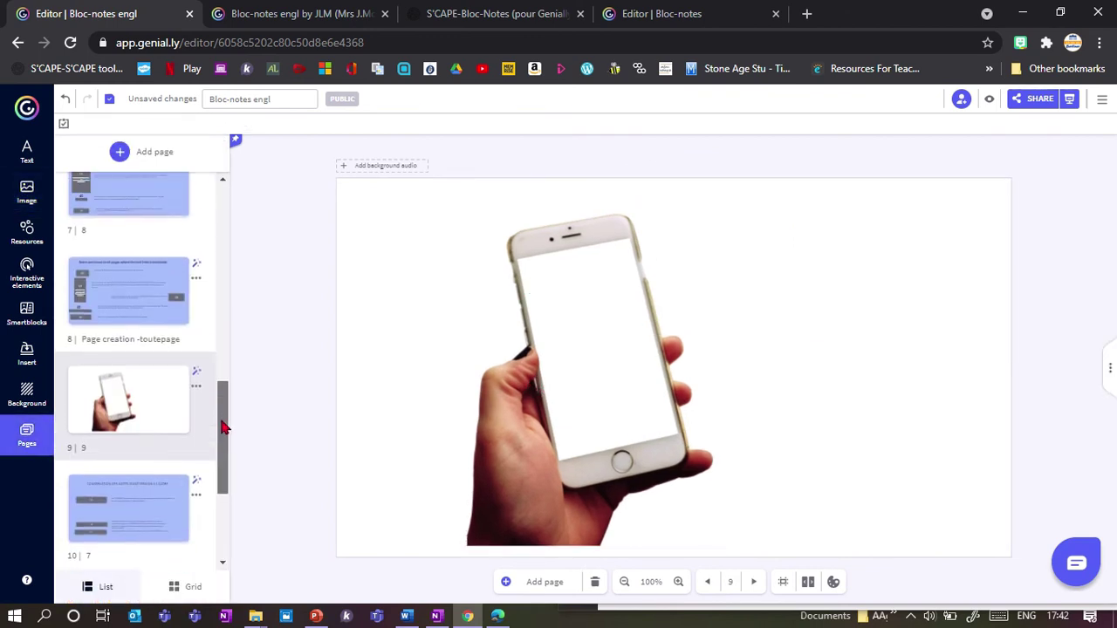
click(131, 290)
- Paste page 8's notepad elements onto page 9 and stretch the green text area over the phone screen
drag(322, 244, 460, 549)
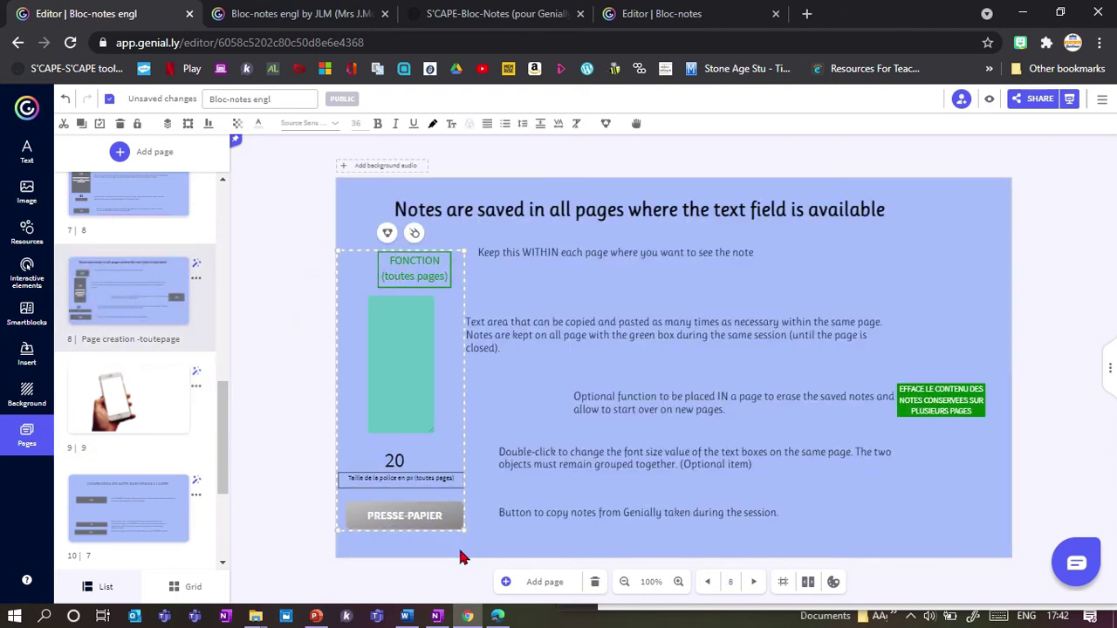
click(142, 437)
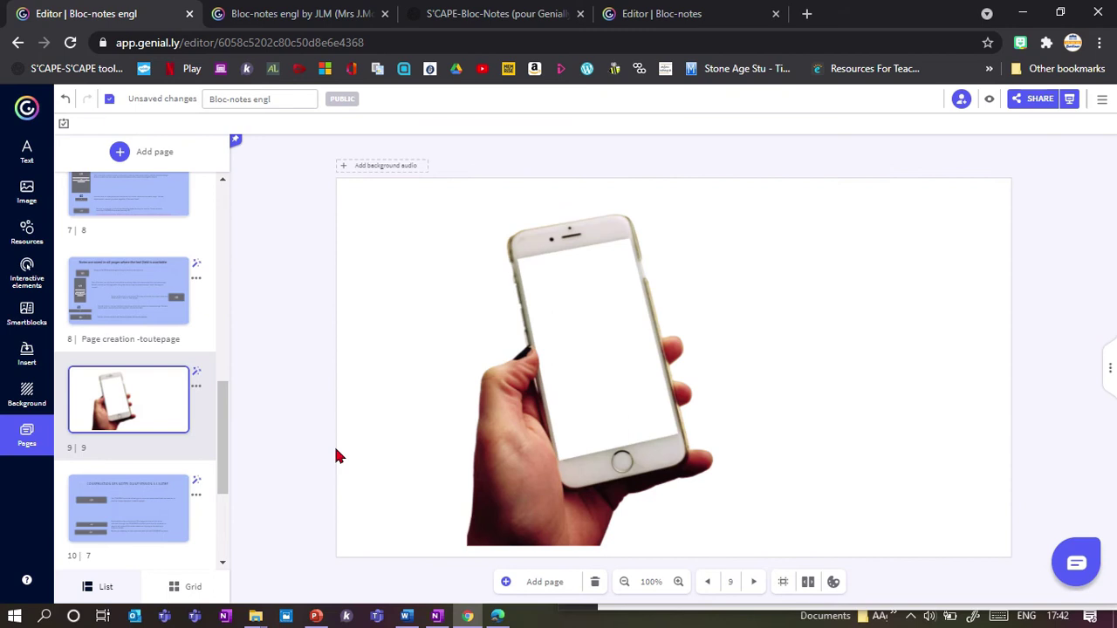
key(ctrl+v)
click(420, 388)
drag(406, 379, 568, 349)
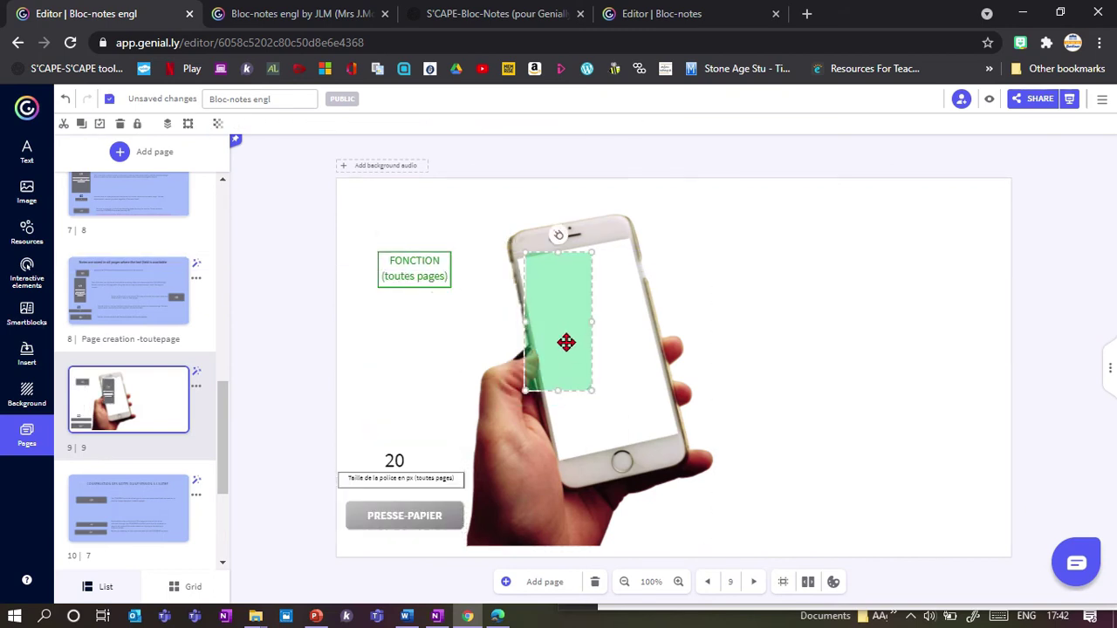
mouse_move(592, 390)
mouse_down()
mouse_move(624, 456)
mouse_move(586, 372)
mouse_up()
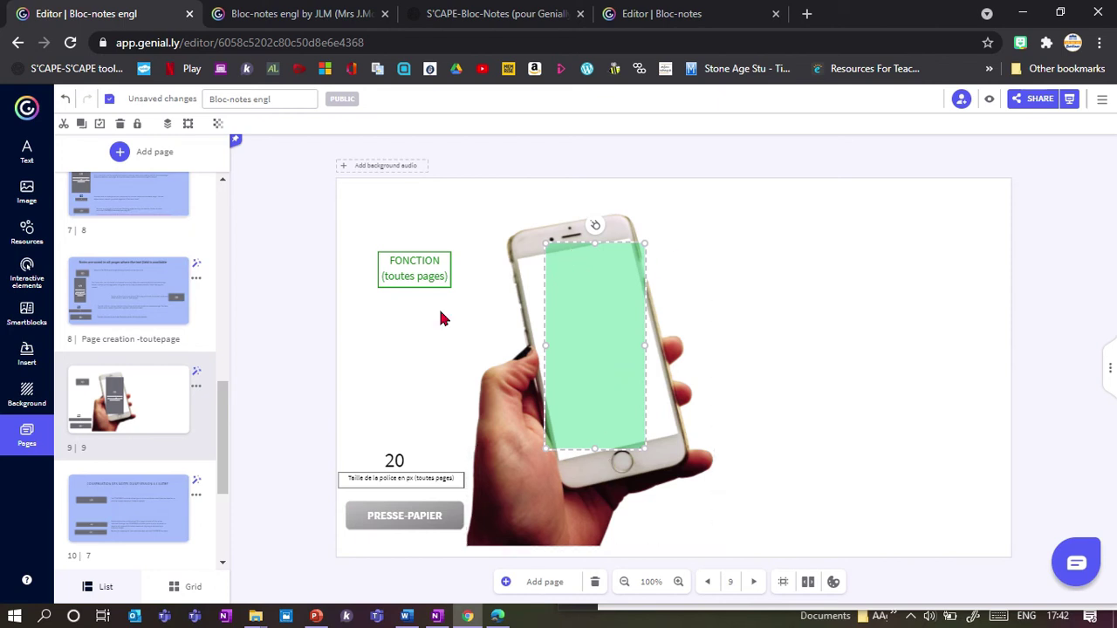
- Move FONCTION to the top-left and change the font-size box from 20 to 30
drag(424, 267, 384, 199)
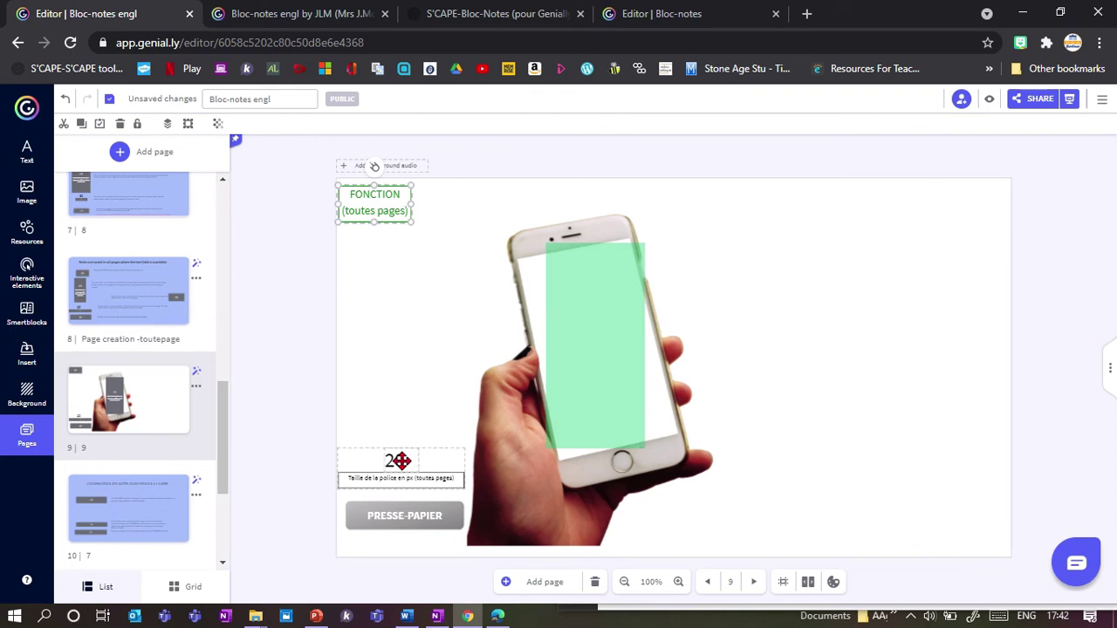
drag(414, 470, 411, 243)
click(392, 239)
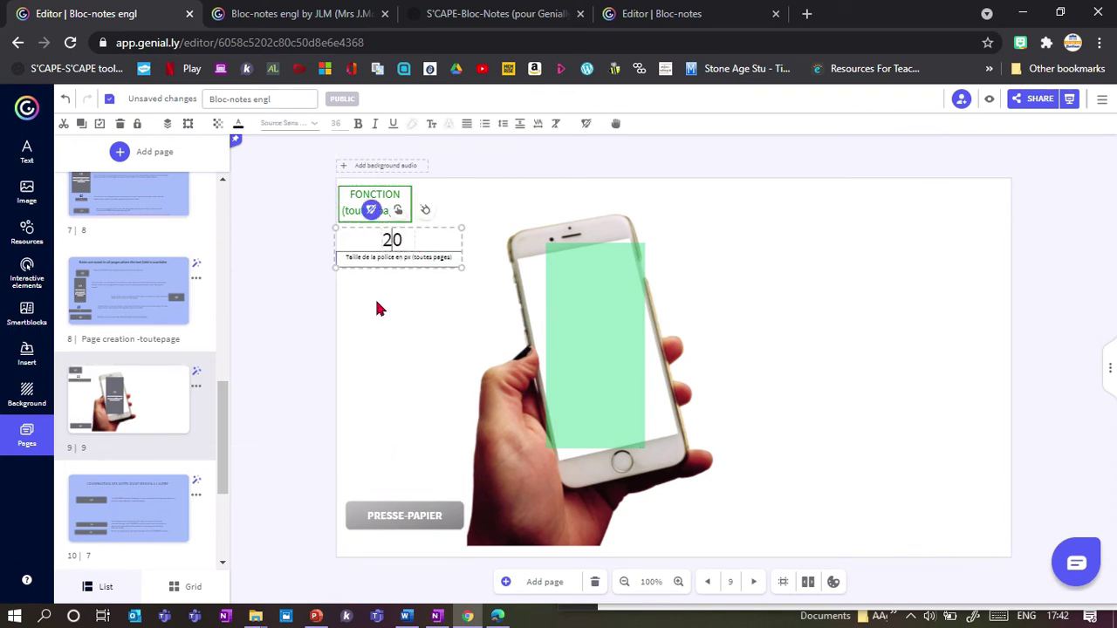
key(BackSpace)
text(3)
- Delete the PRESSE-PAPIER button and preview the presentation
drag(400, 526, 394, 387)
key(Delete)
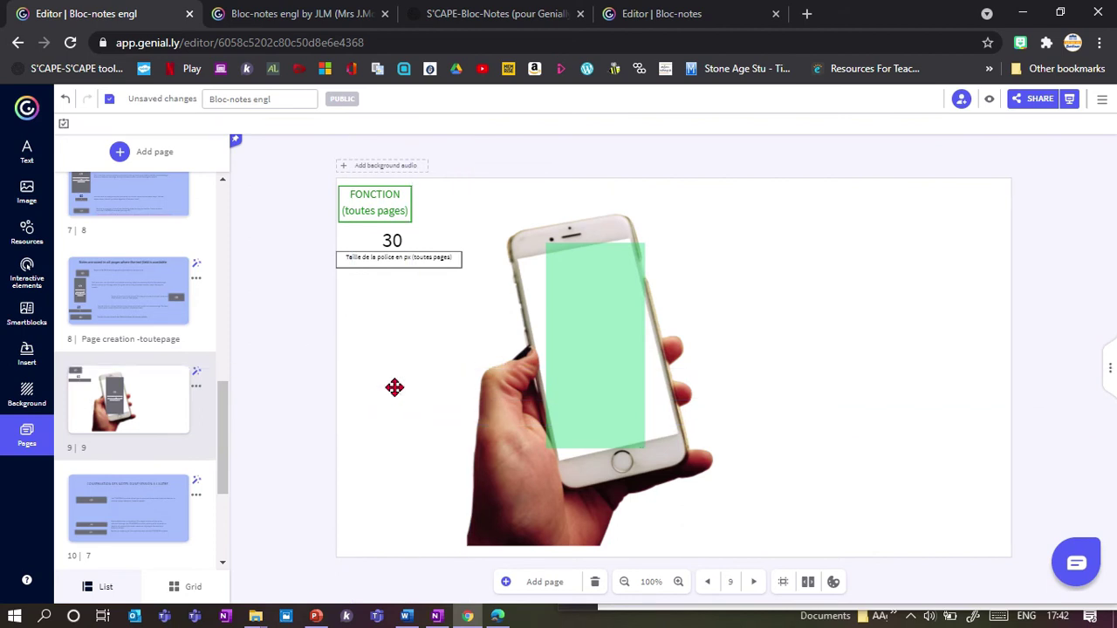
click(989, 99)
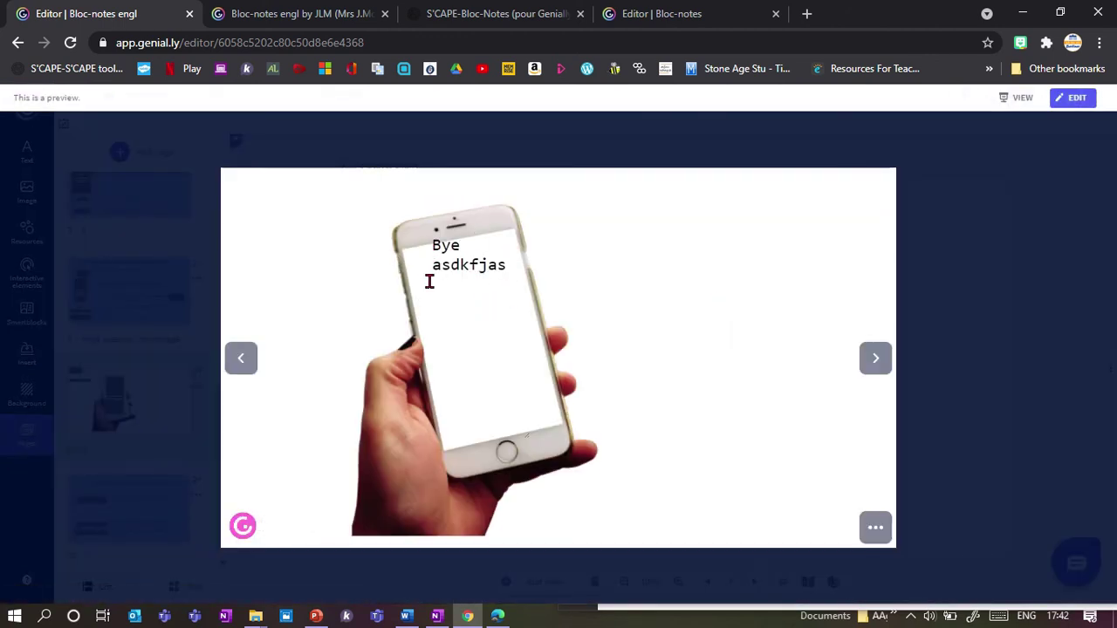
- Select and deselect the notes written on the phone screen, then exit the preview
drag(435, 253, 512, 284)
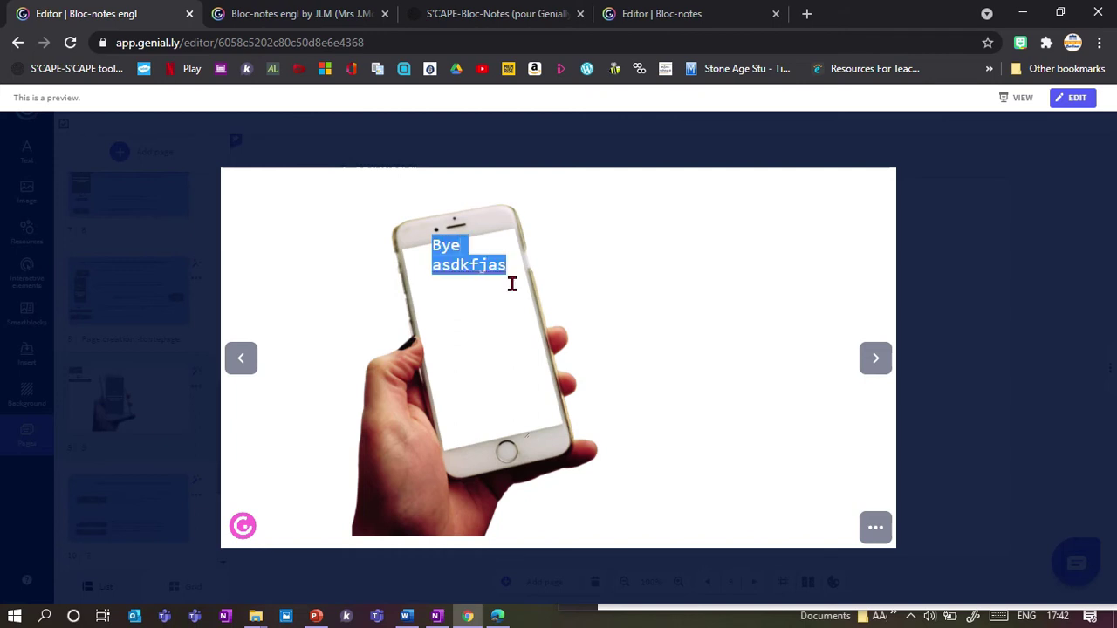
click(481, 270)
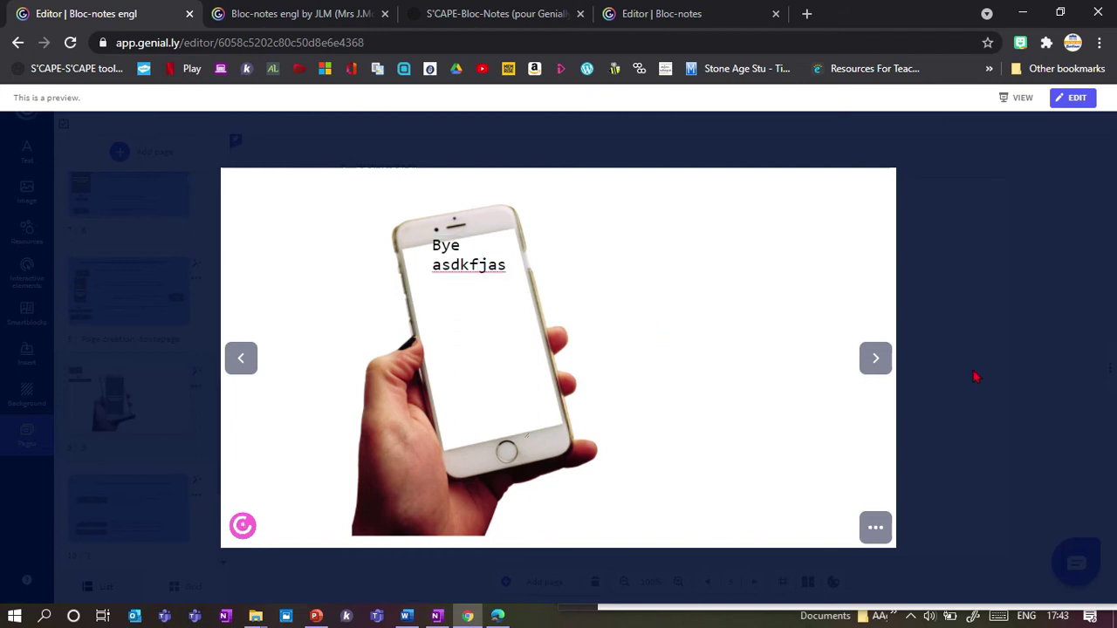
key(Escape)
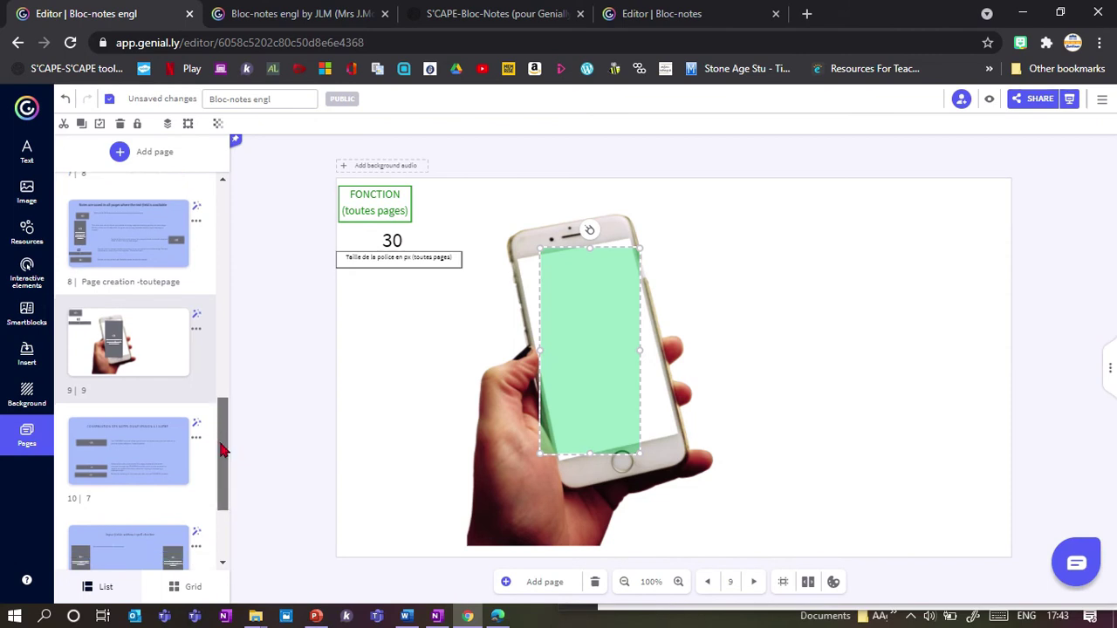
- Go to page 10 on keeping notes between sessions and select its black CONSERVE text box
click(137, 301)
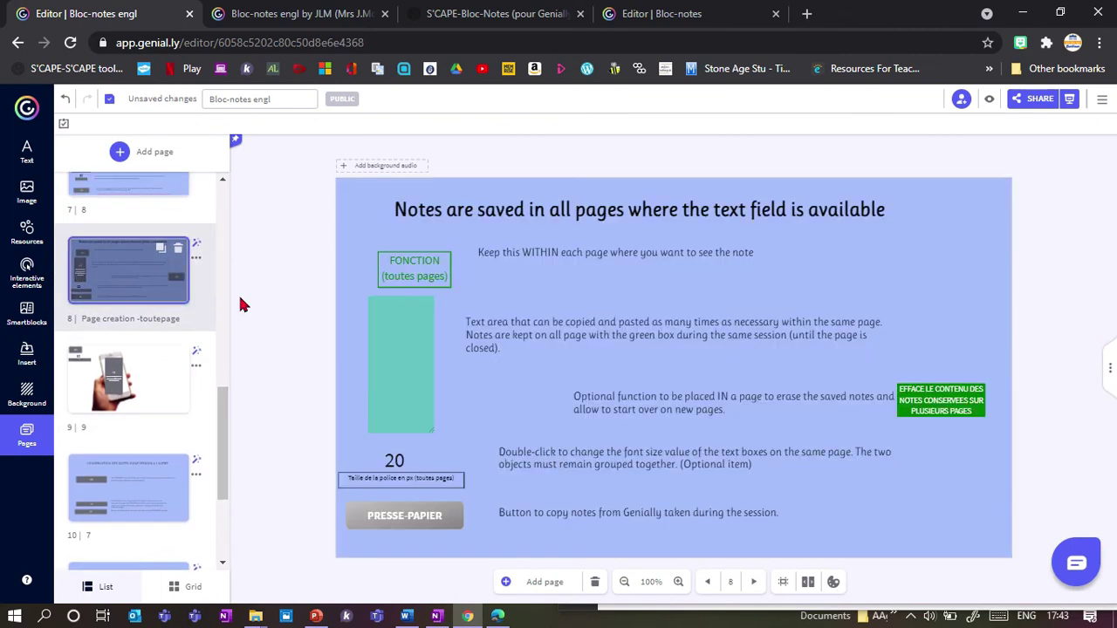
mouse_move(958, 401)
mouse_down()
mouse_move(979, 401)
mouse_move(961, 404)
mouse_up()
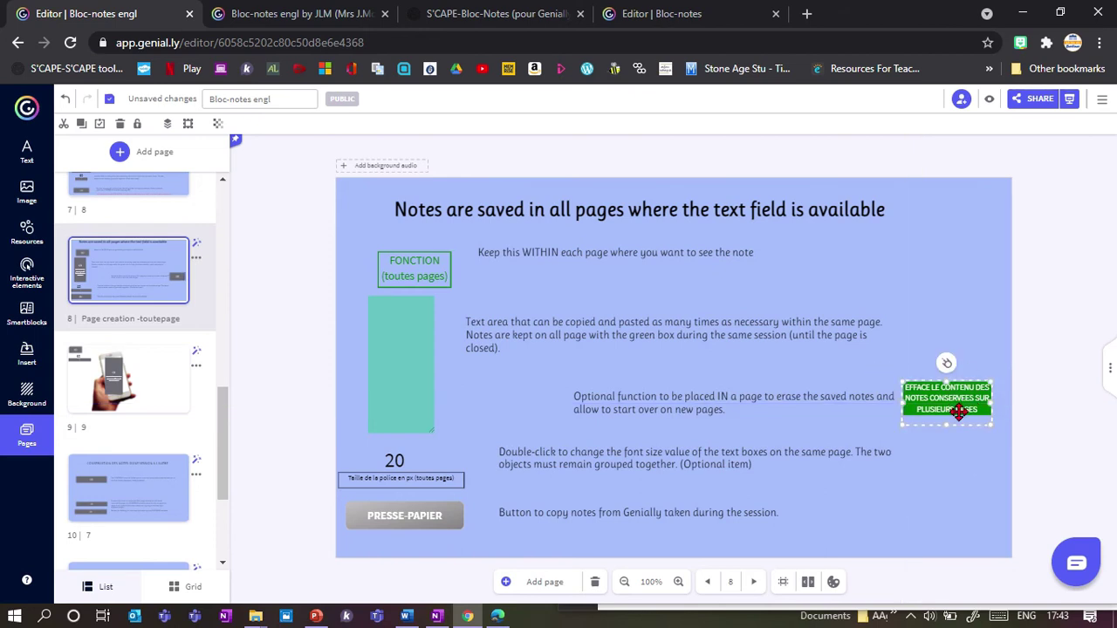
click(129, 489)
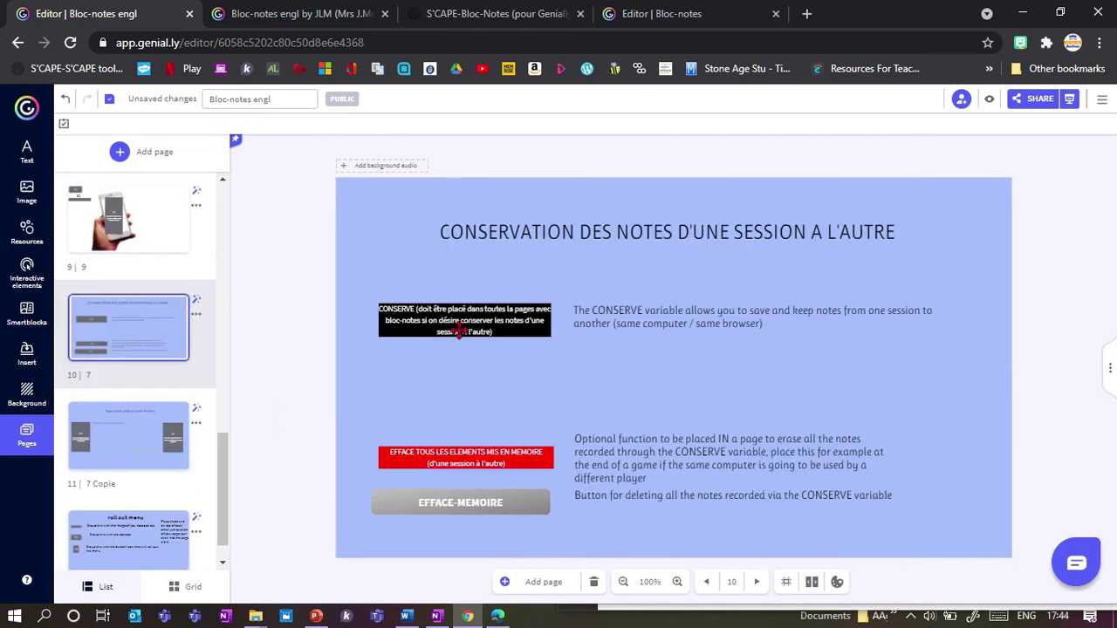
drag(457, 329, 450, 315)
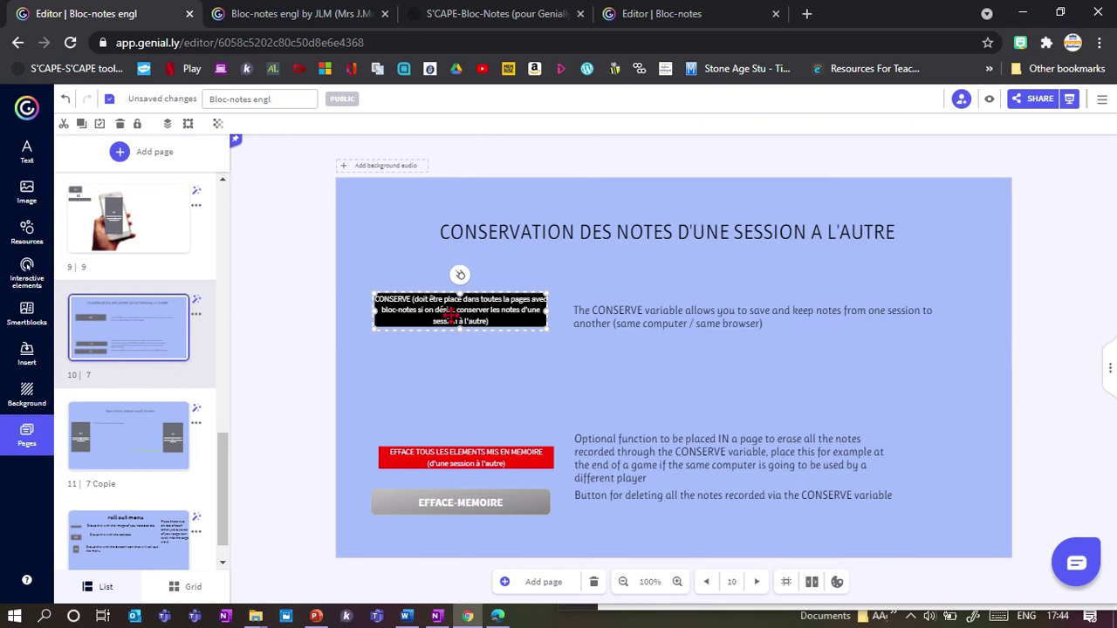
- Paste the CONSERVE text box onto page 9 at the bottom-left
click(128, 218)
key(ctrl+v)
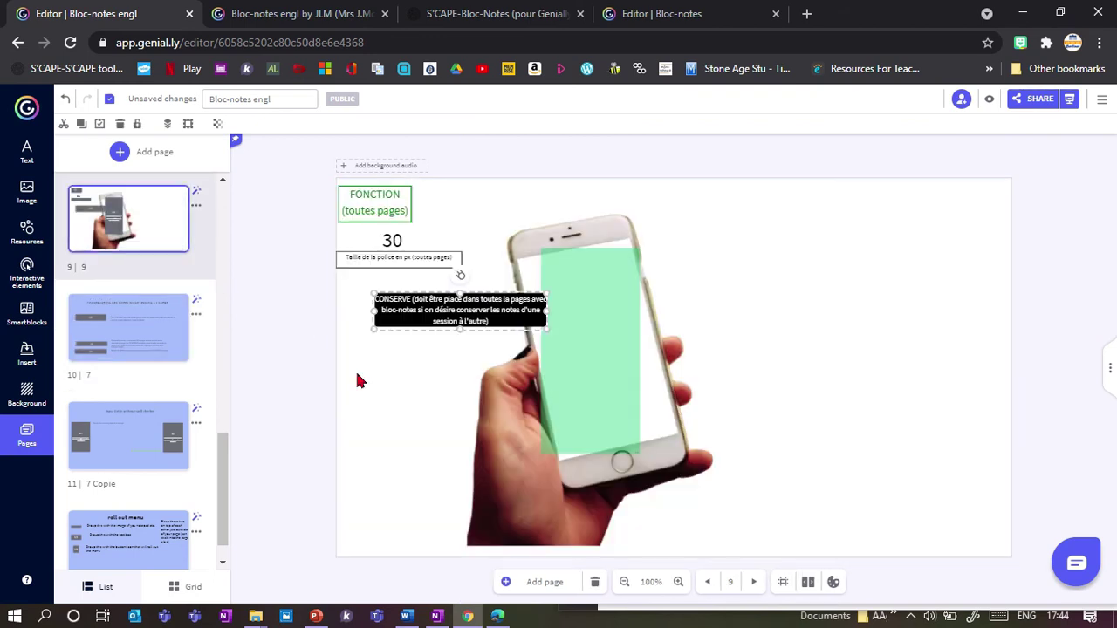
drag(421, 311, 387, 538)
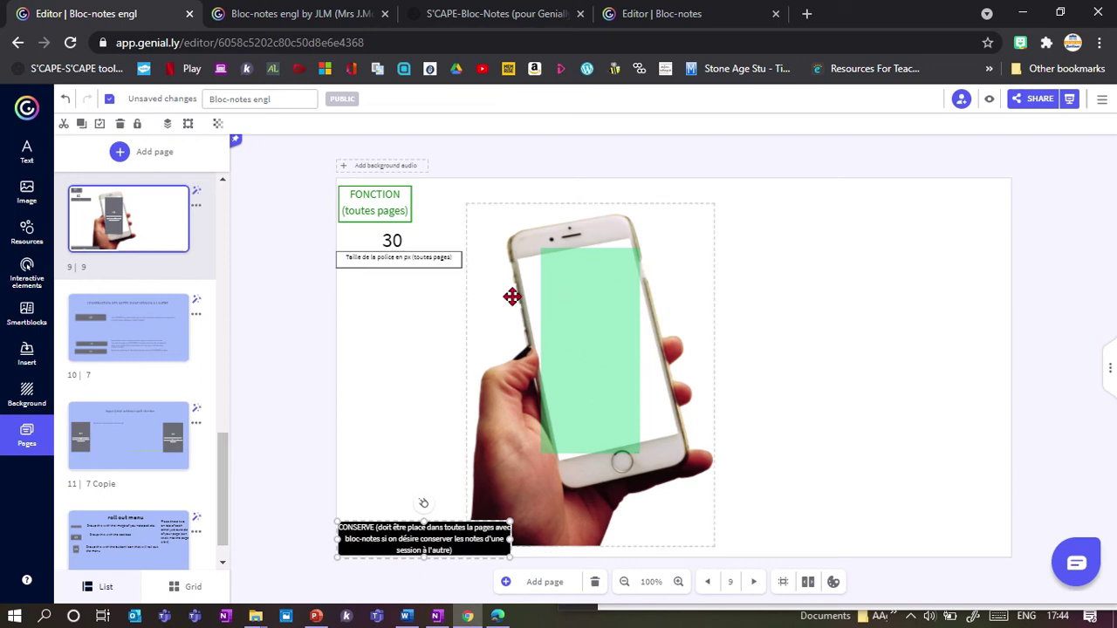
- Copy the EFFACE-MEMOIRE button from page 10 onto page 9, right of the phone
click(130, 321)
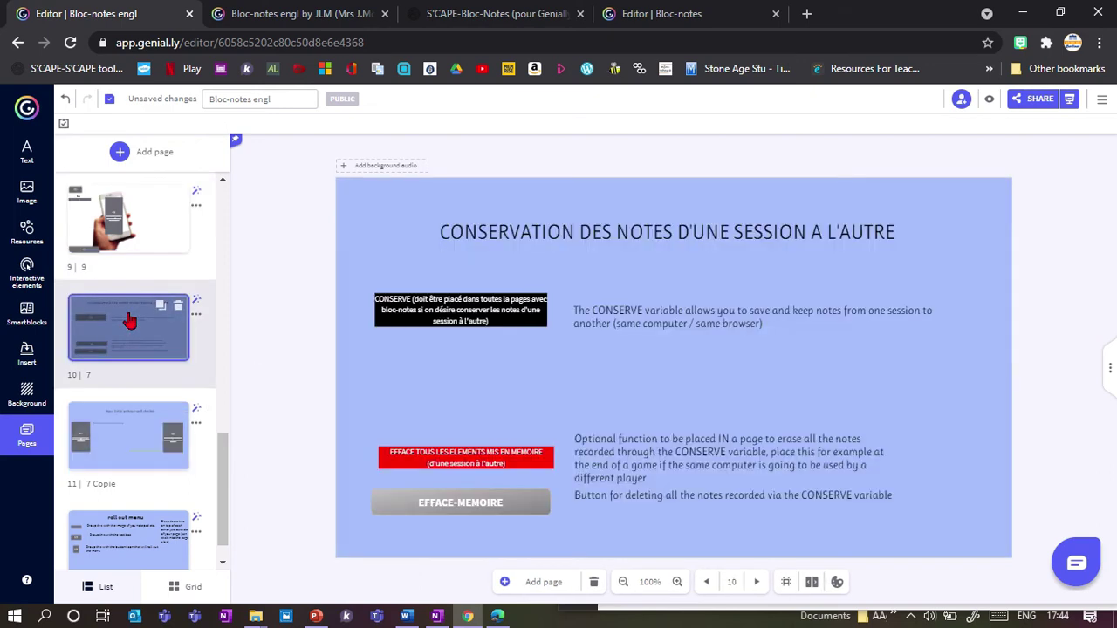
drag(429, 465, 426, 451)
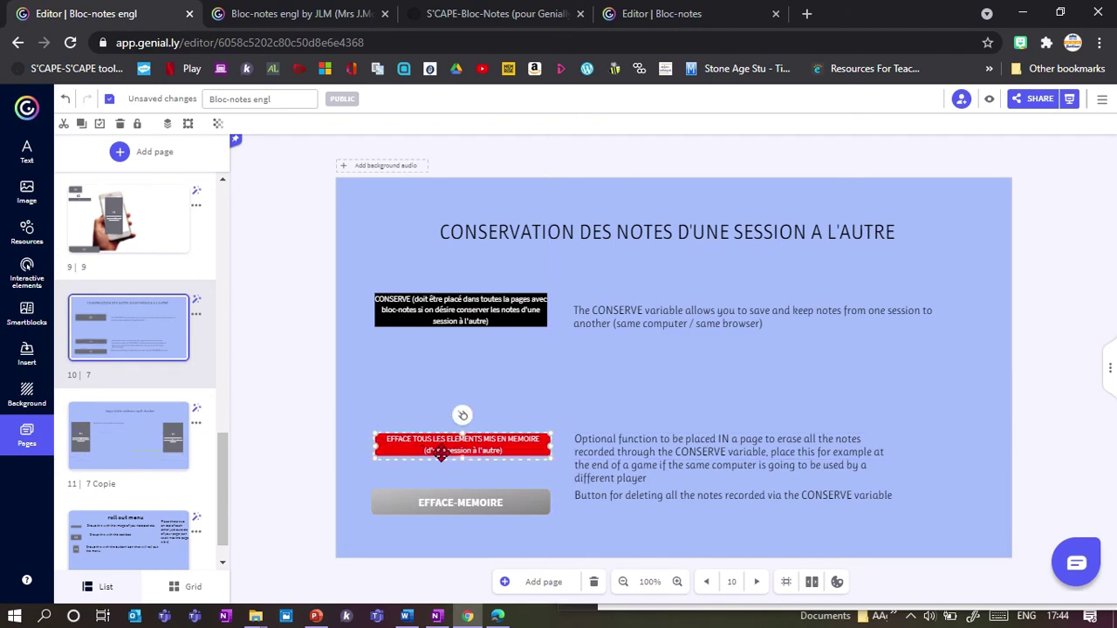
click(404, 504)
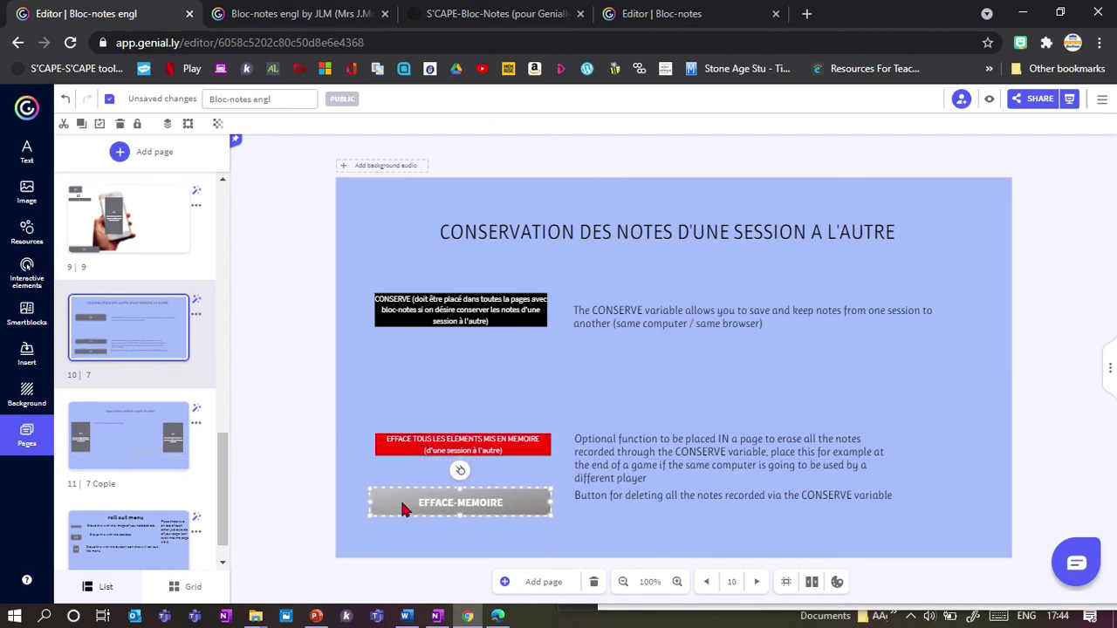
key(ctrl+c)
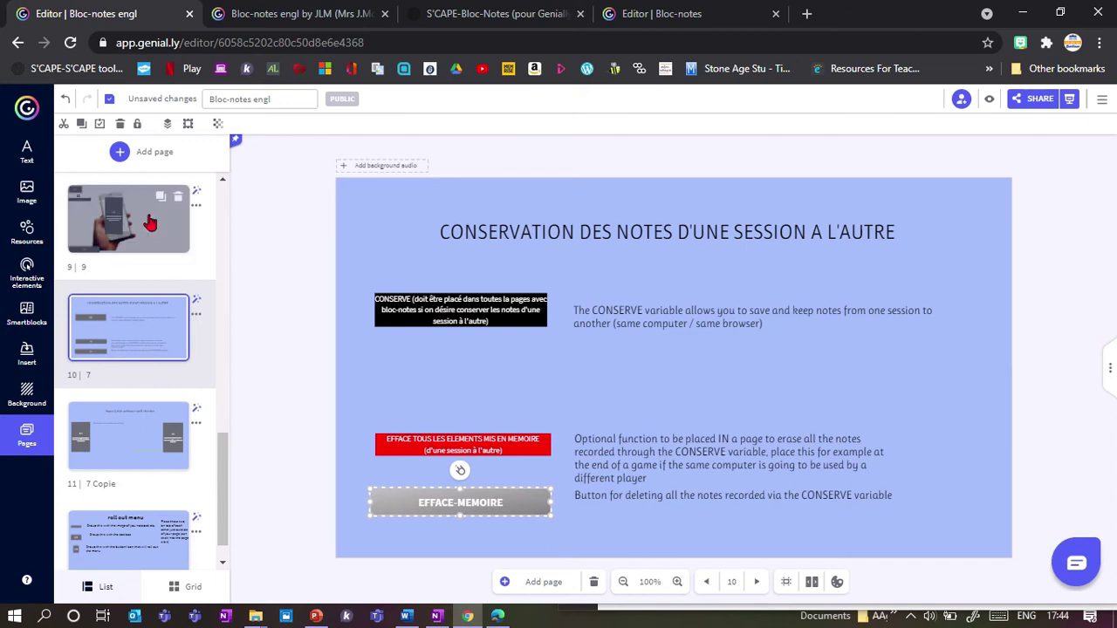
click(128, 218)
key(ctrl+v)
drag(398, 501, 735, 326)
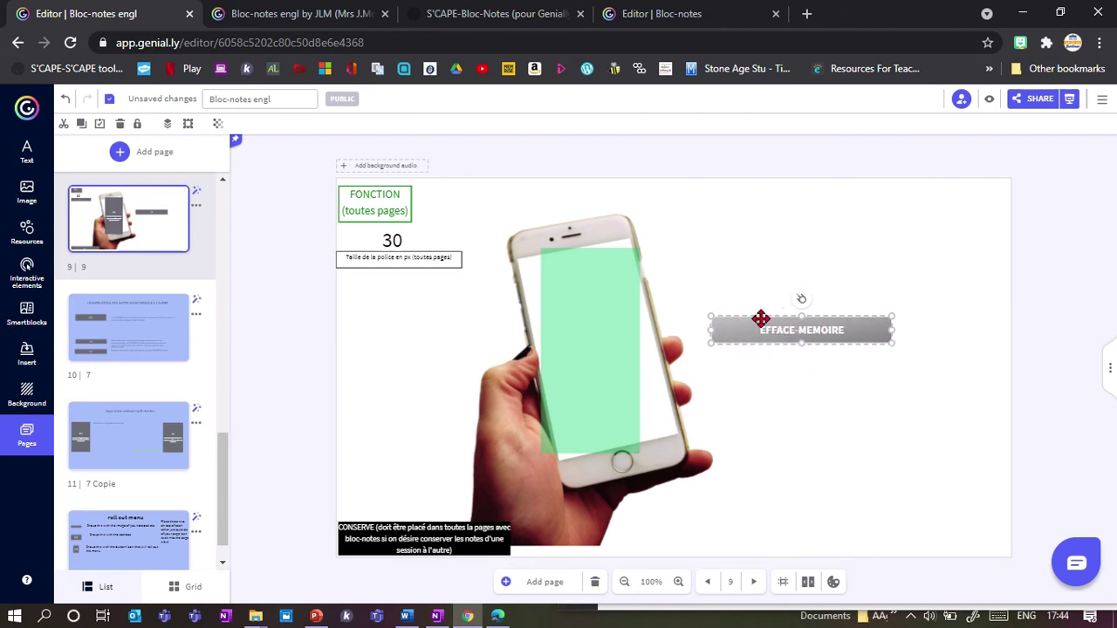
double_click(791, 336)
click(788, 375)
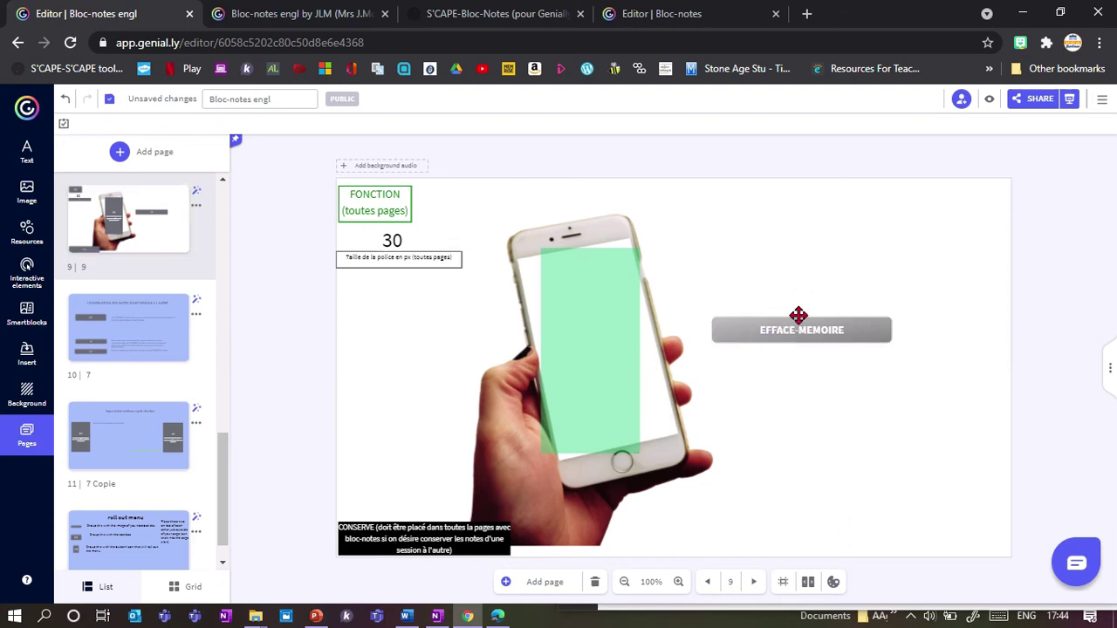
click(24, 194)
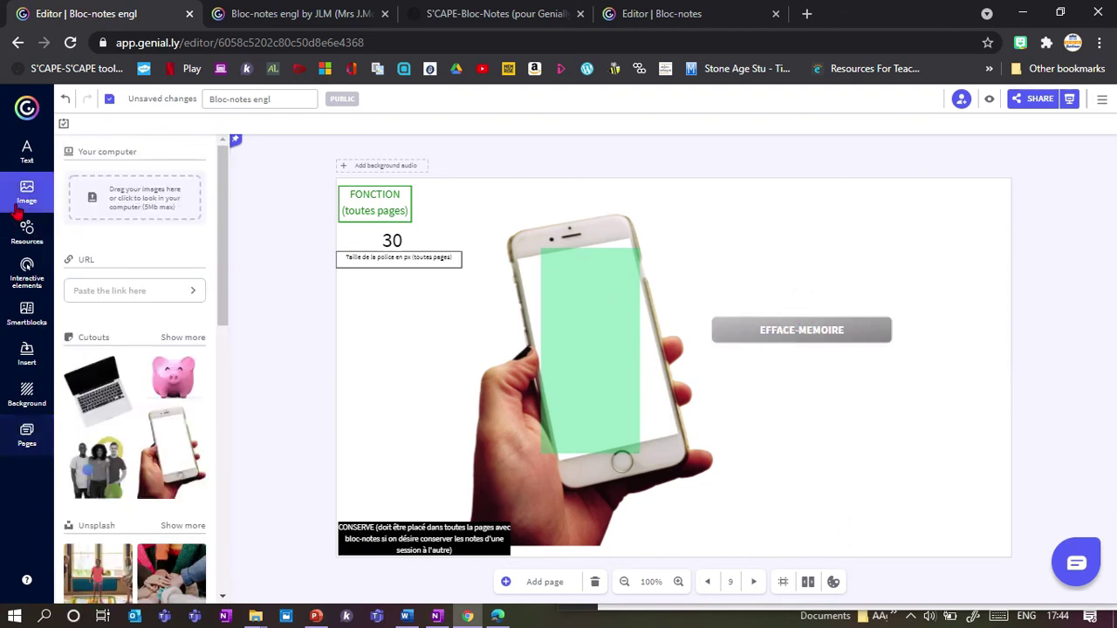
- Add a red rectangular bar just below the EFFACE-MEMOIRE button
click(21, 234)
click(85, 347)
drag(837, 463, 838, 394)
click(237, 124)
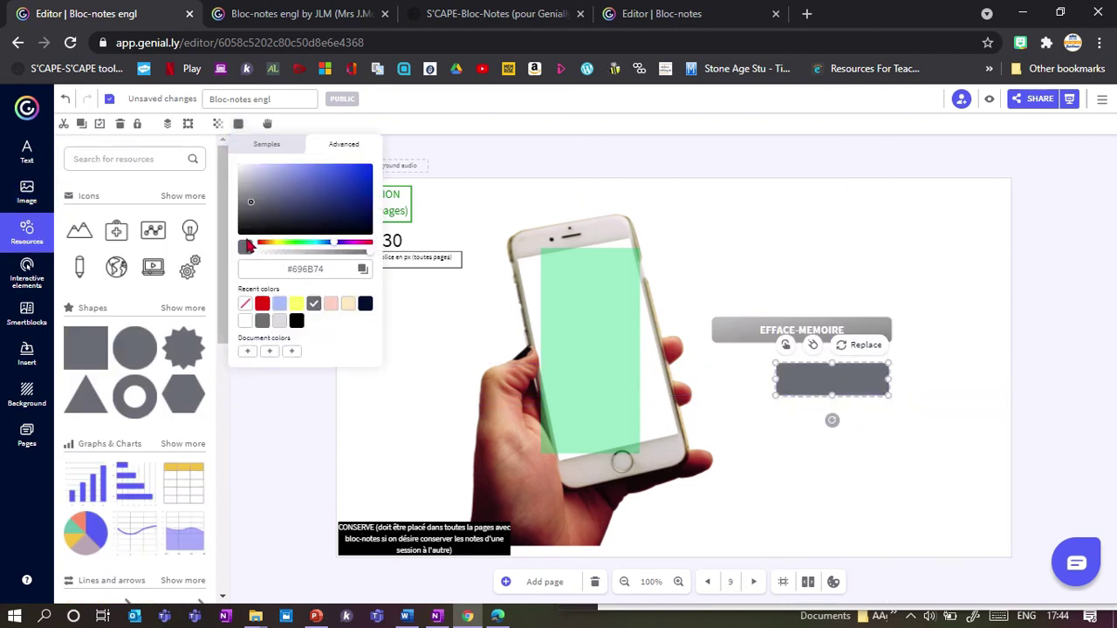
click(262, 303)
drag(814, 384, 779, 380)
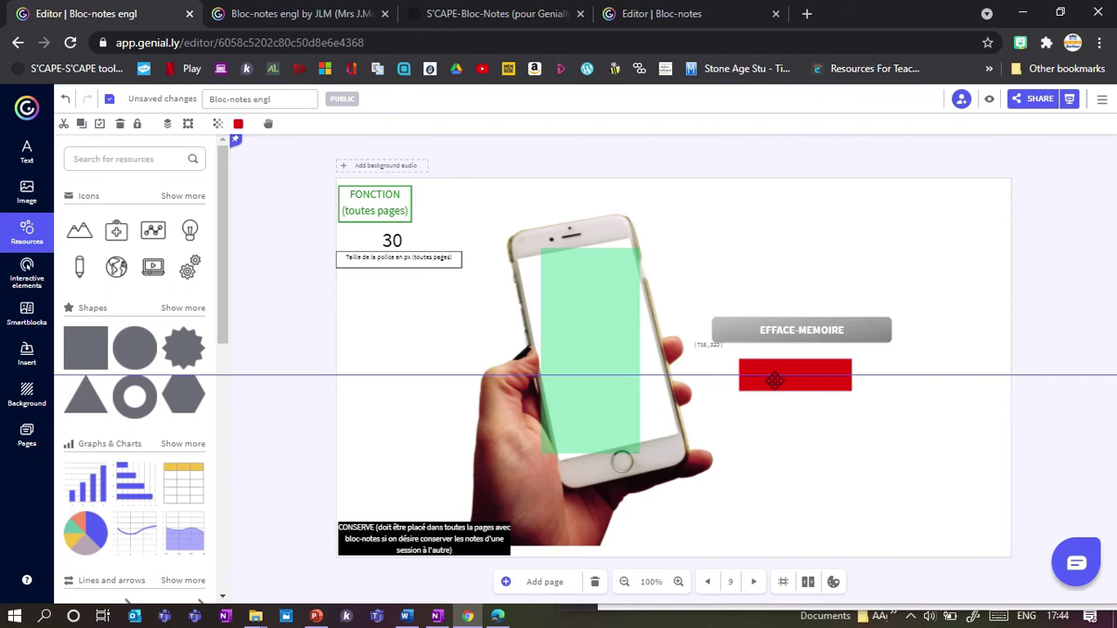
- Lay the EFFACE-MEMOIRE button over the red rectangle at 0 transparency, then preview
mouse_move(733, 324)
mouse_down()
mouse_move(736, 341)
mouse_move(735, 329)
mouse_up()
click(167, 125)
drag(725, 333, 728, 373)
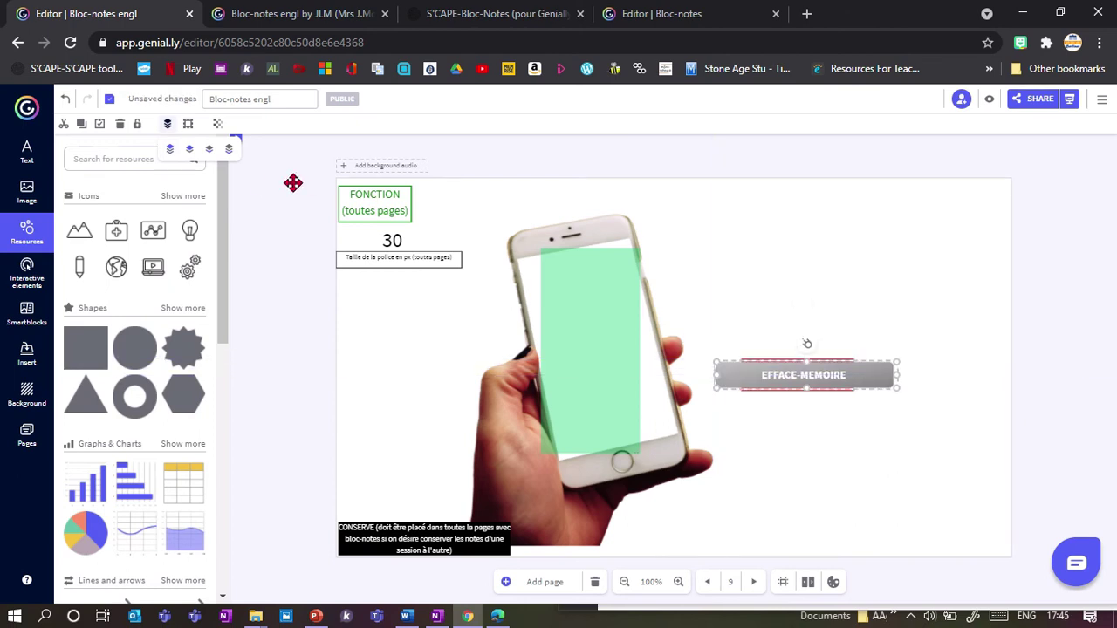
right_click(218, 127)
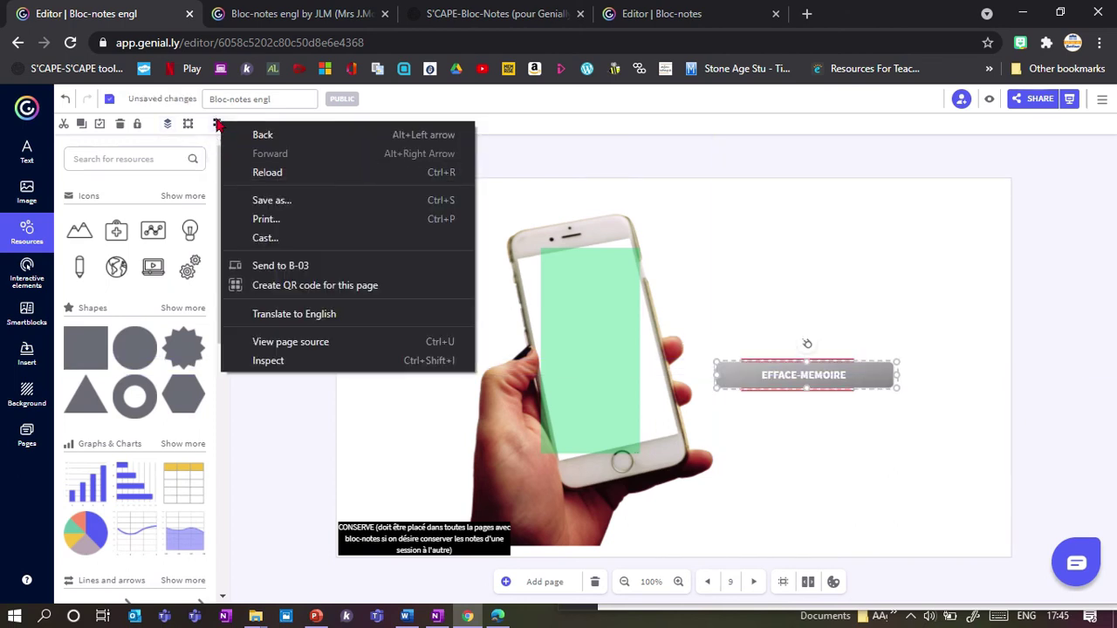
click(217, 124)
drag(269, 150, 200, 151)
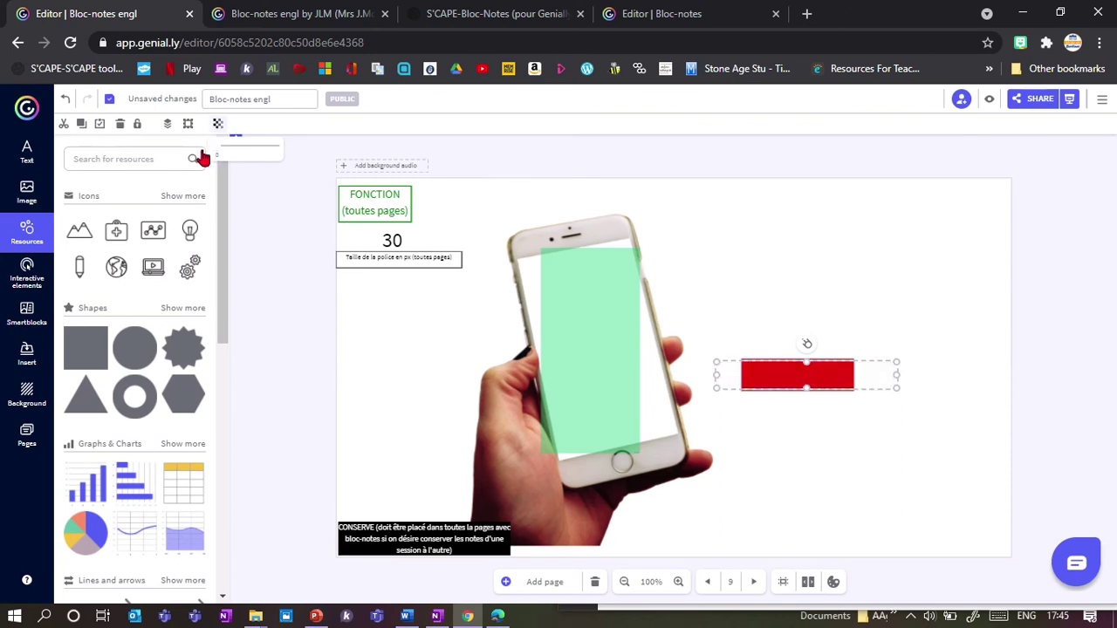
click(930, 251)
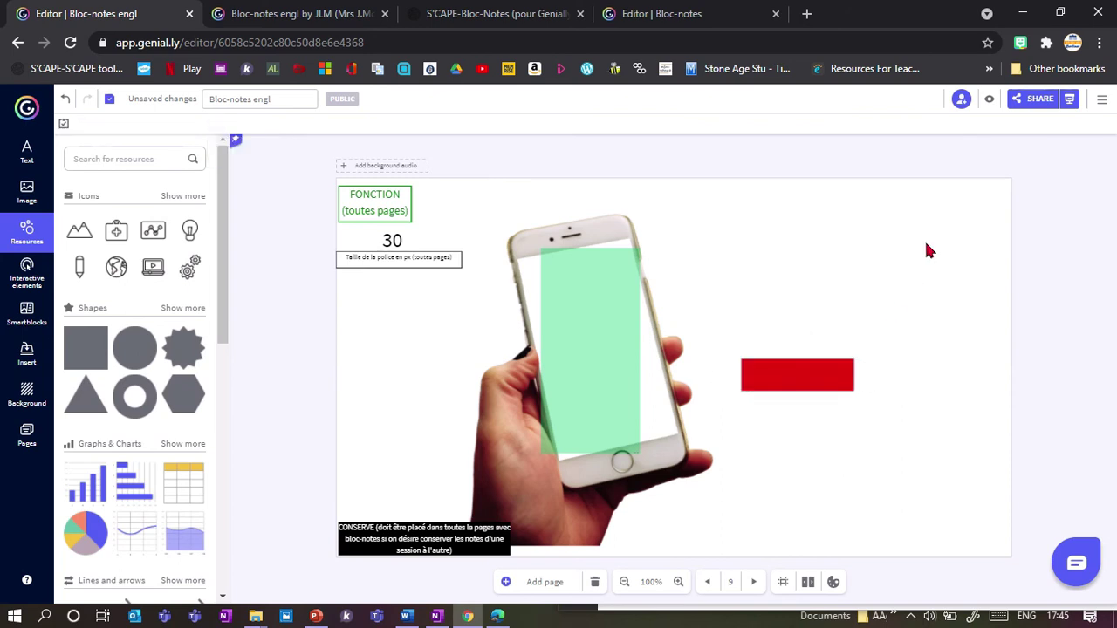
click(990, 103)
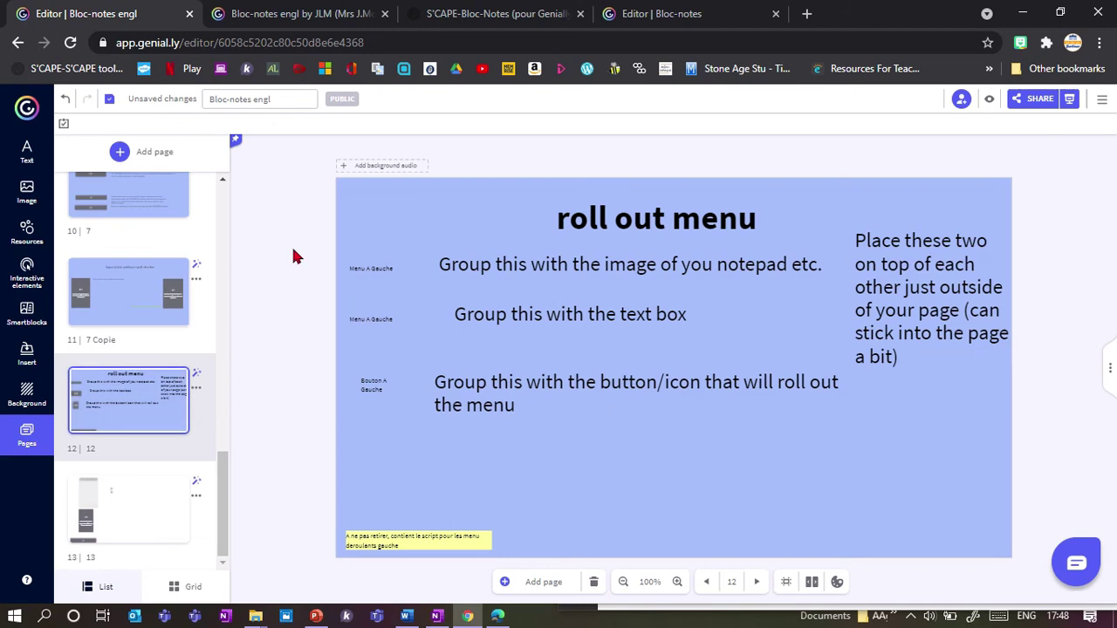
- Paste page 12's menu labels onto page 13, delete the duplicate yellow note, and put Menu A Gauche on the notepad
drag(328, 226, 422, 560)
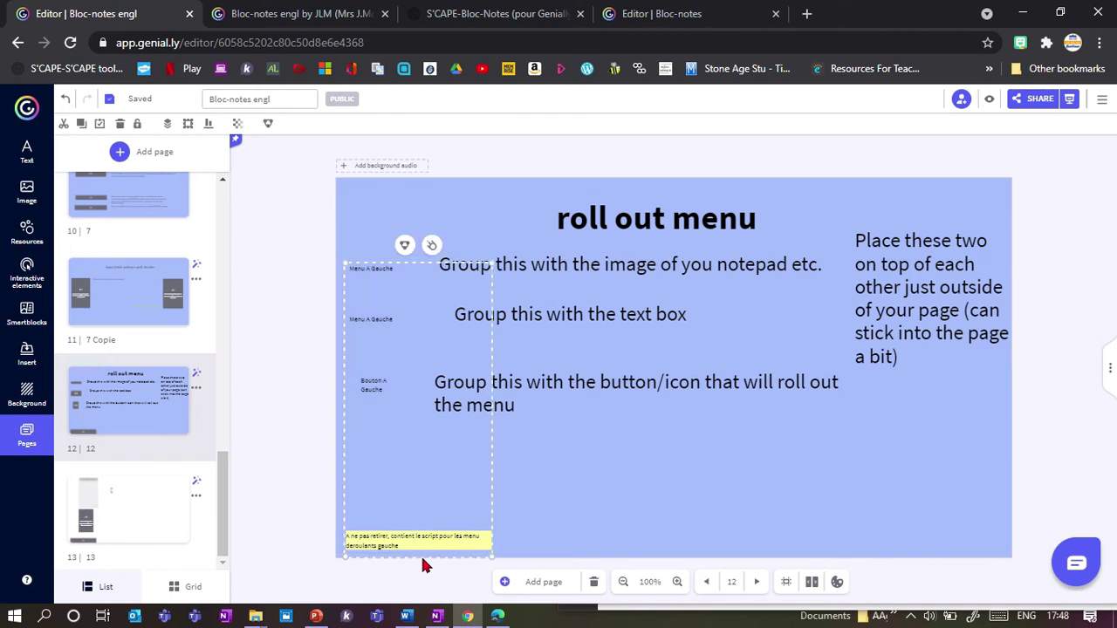
click(140, 524)
key(ctrl+v)
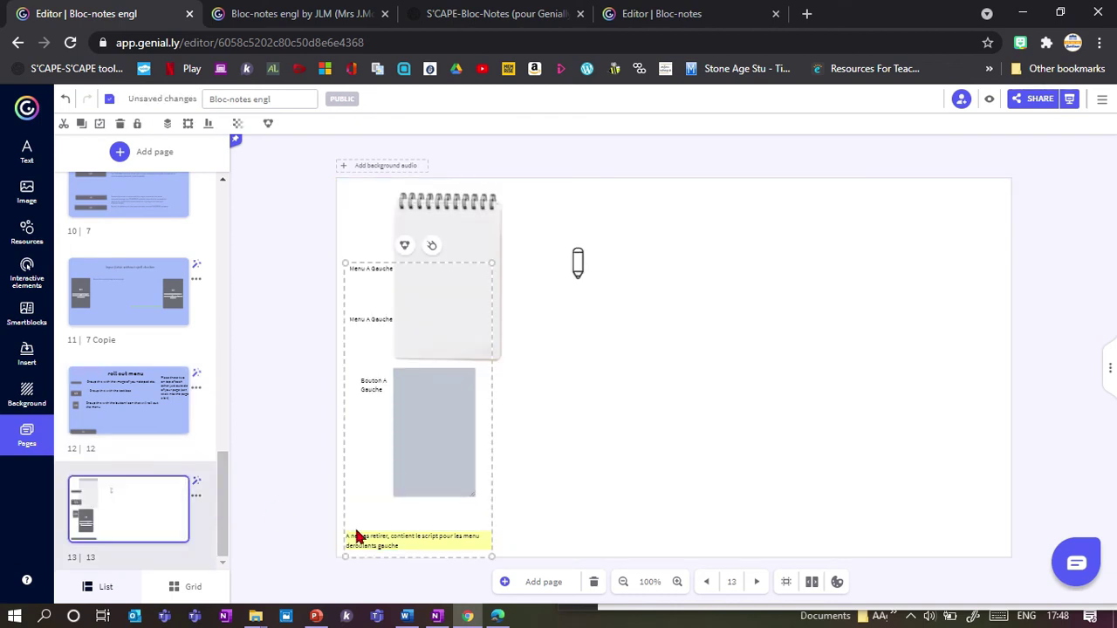
drag(367, 419, 700, 399)
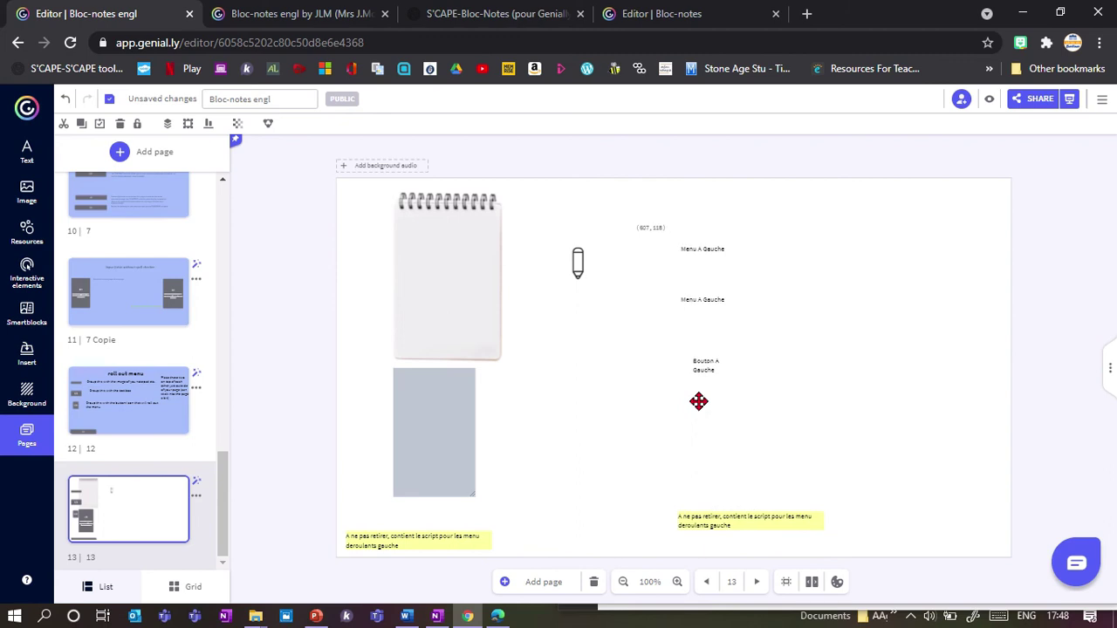
click(447, 541)
key(Delete)
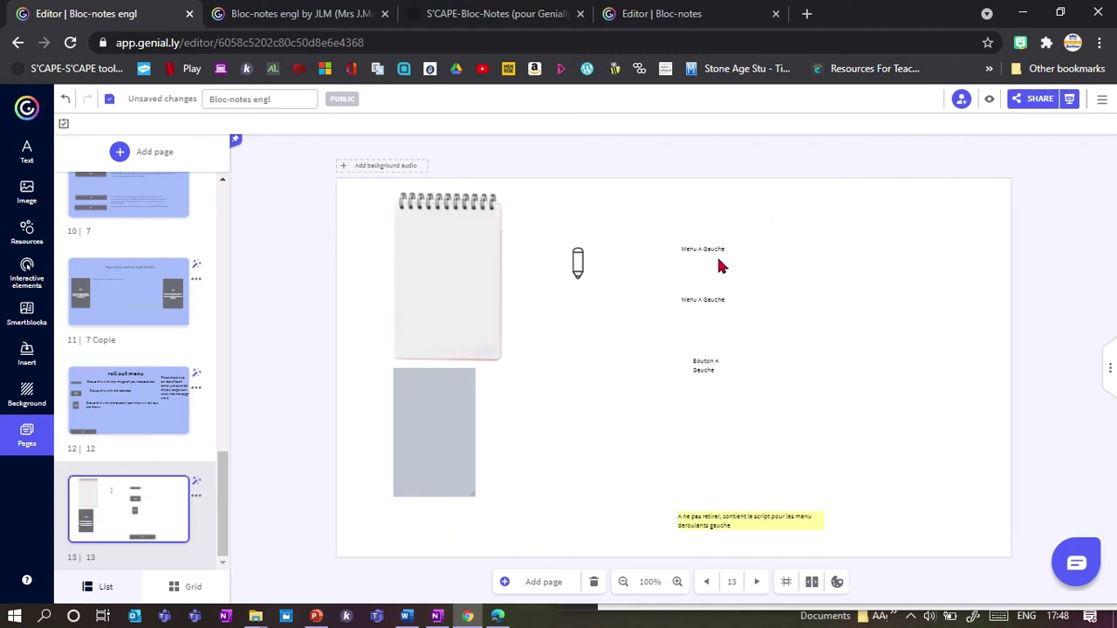
drag(713, 245, 457, 251)
- Group Menu A Gauche labels with the notepad and grey text box, stacking the box on the notepad
drag(519, 181, 373, 338)
click(432, 176)
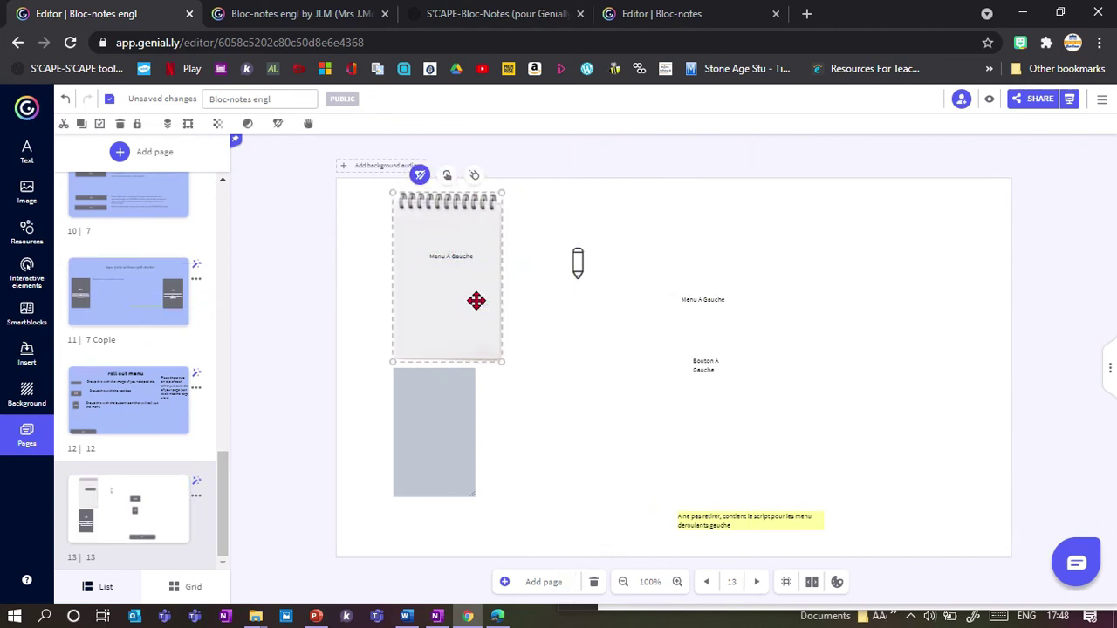
drag(677, 308, 483, 420)
drag(518, 380, 381, 501)
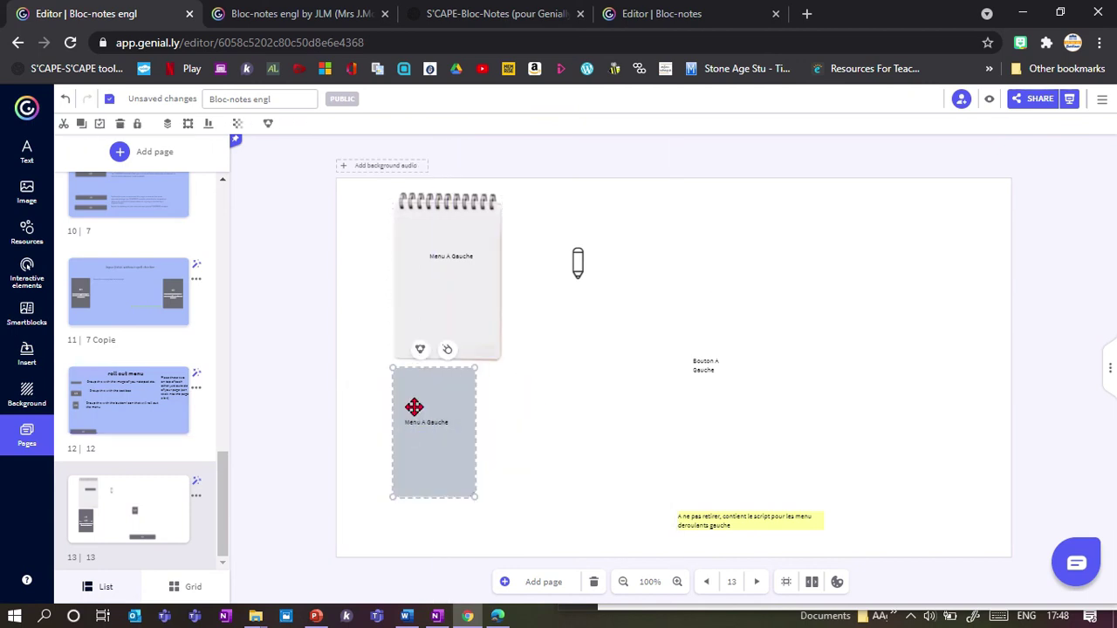
click(408, 350)
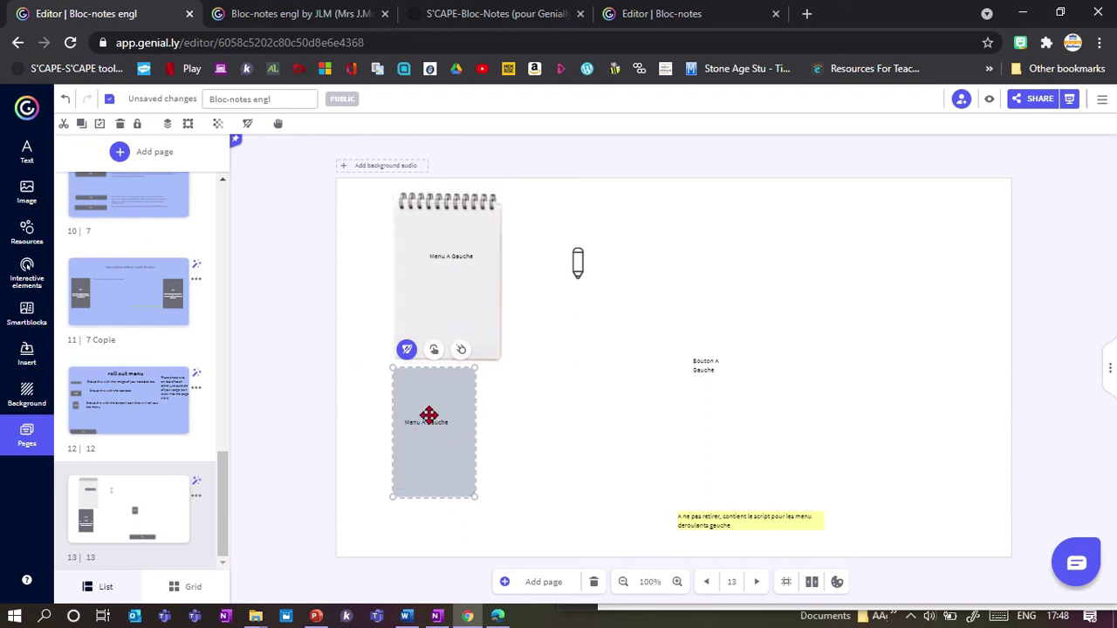
drag(432, 385, 442, 272)
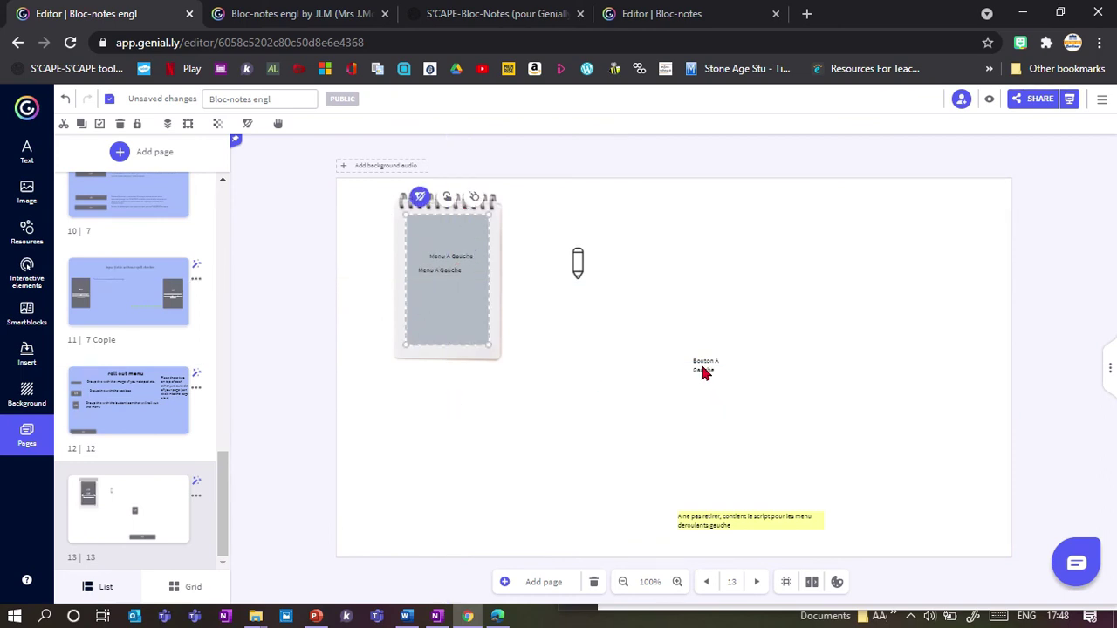
- Group the pencil with its Bouton A Gauche label
drag(704, 368, 571, 304)
drag(626, 365, 547, 230)
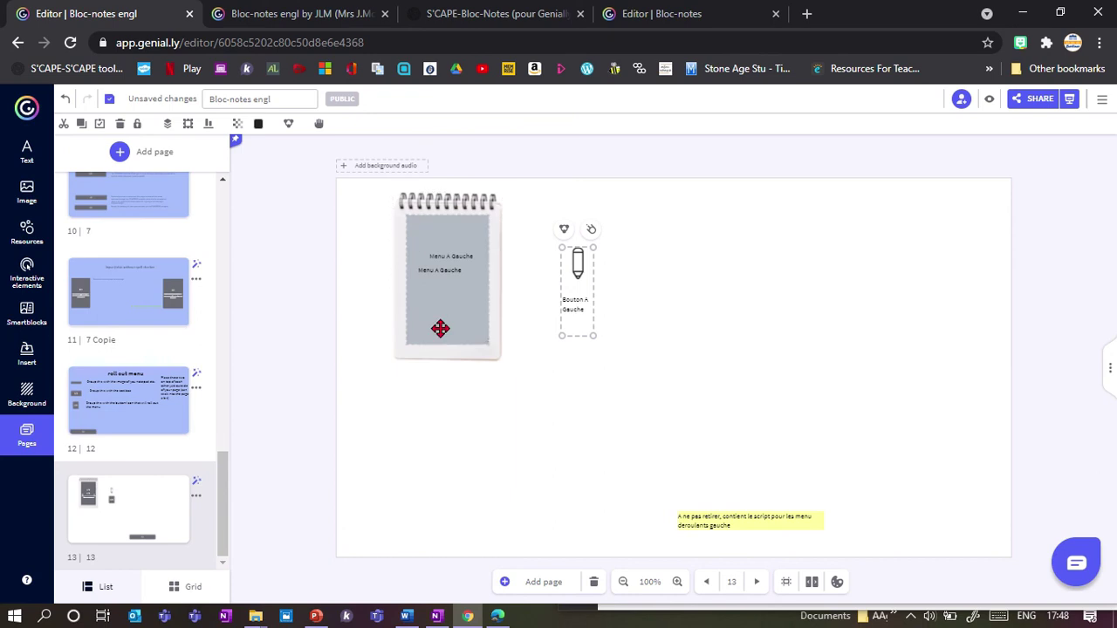
click(564, 230)
- Park the notepad past the left edge, pencil beside it, yellow note bottom-left, then preview
mouse_move(498, 311)
mouse_down()
mouse_move(337, 334)
mouse_move(357, 334)
mouse_up()
drag(426, 324, 279, 349)
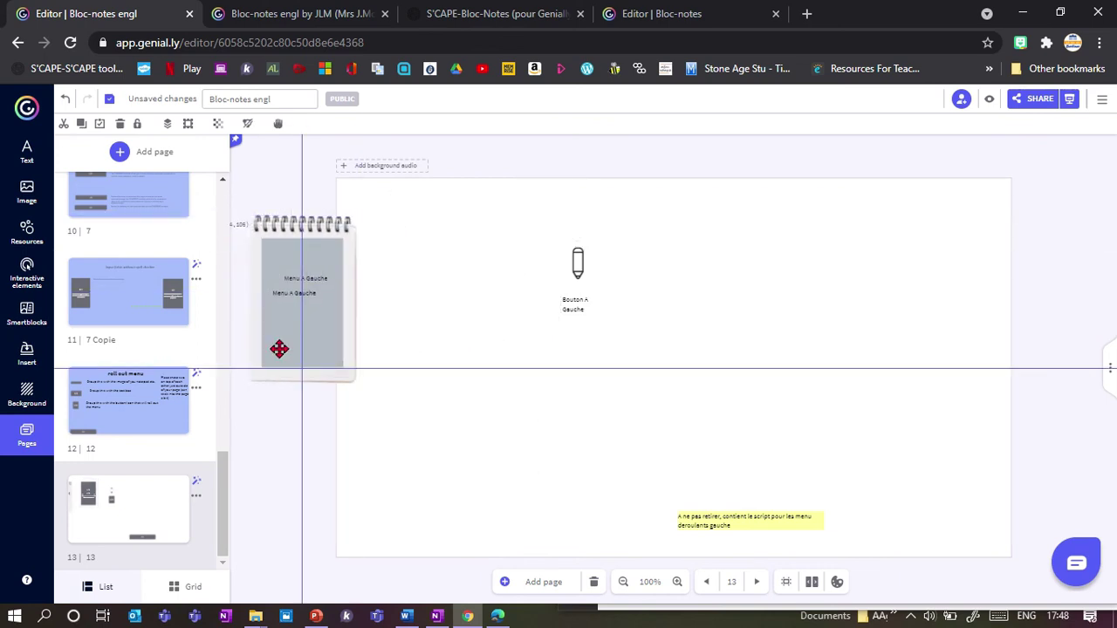
drag(279, 350, 279, 348)
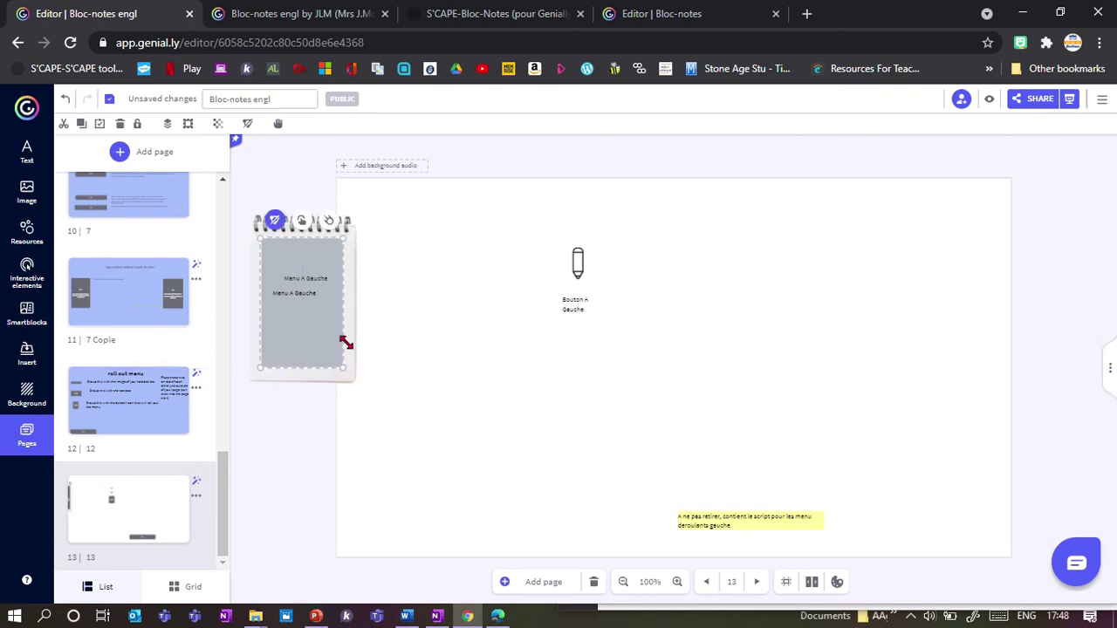
mouse_move(579, 260)
mouse_down()
mouse_move(432, 239)
mouse_move(386, 215)
mouse_up()
drag(740, 519, 404, 534)
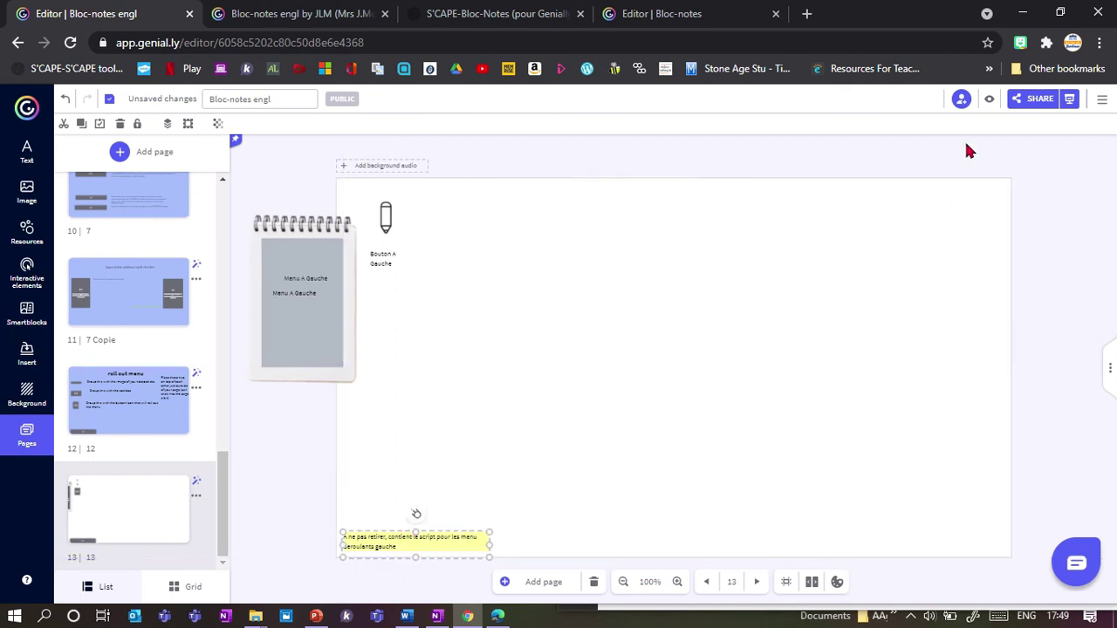
click(990, 101)
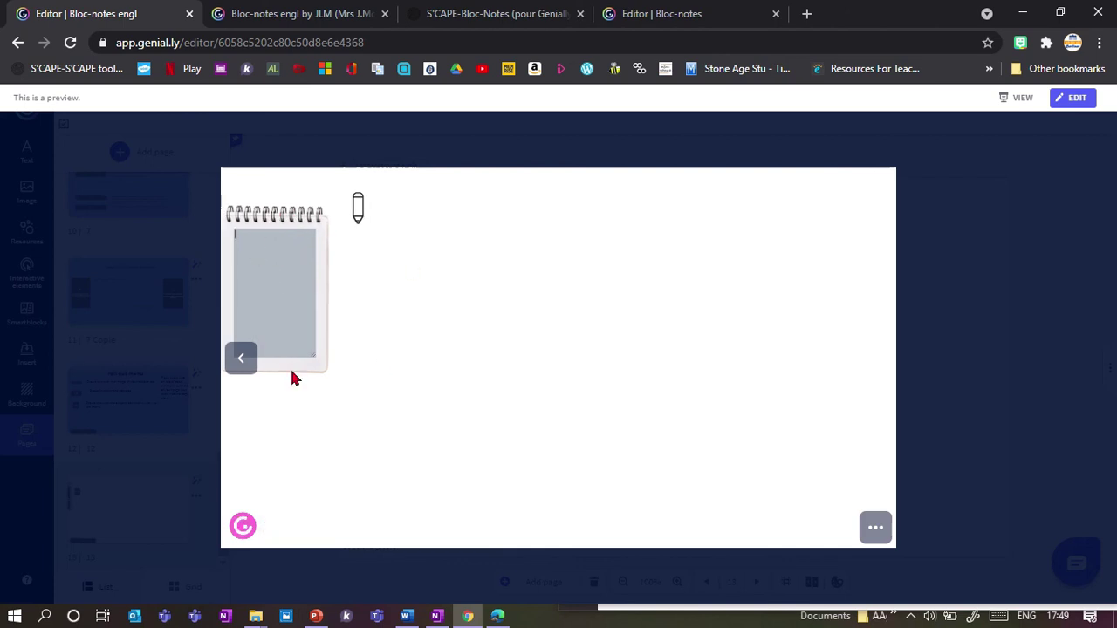
- Review the notepad page in preview and close it to resume editing page 13
key(Escape)
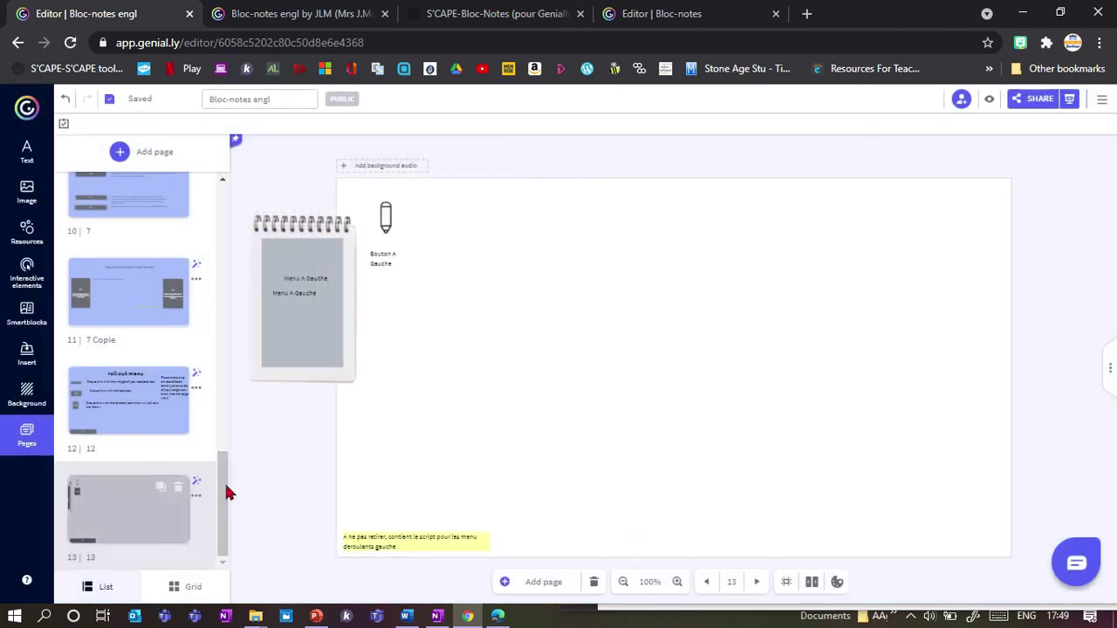
- On page 7, select the FONCTION element together with the font-size box
drag(225, 493, 225, 379)
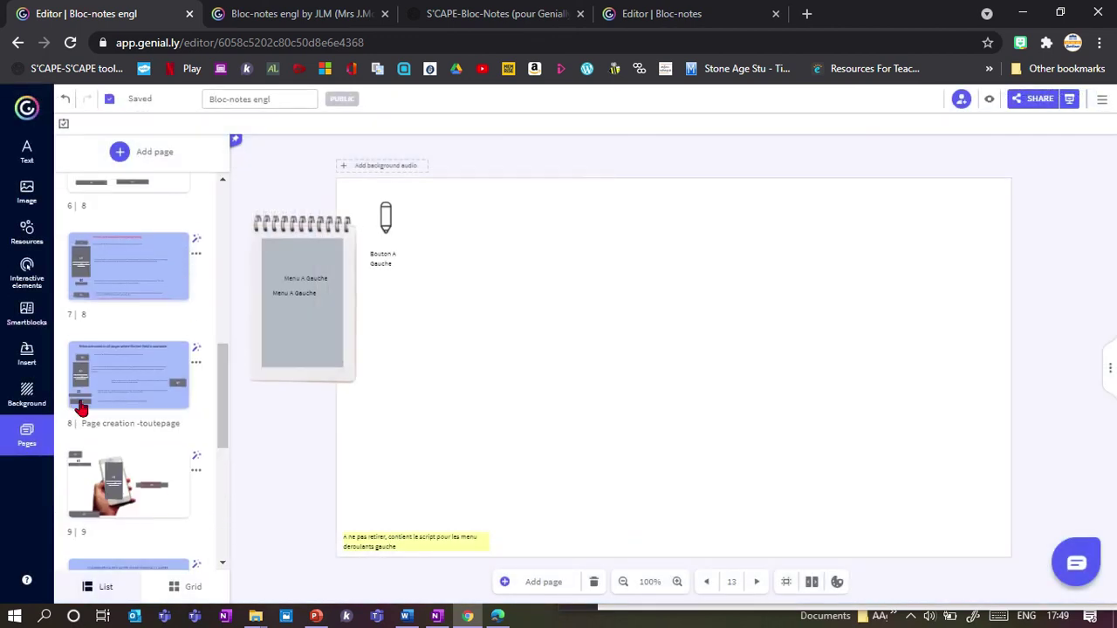
click(82, 404)
click(130, 274)
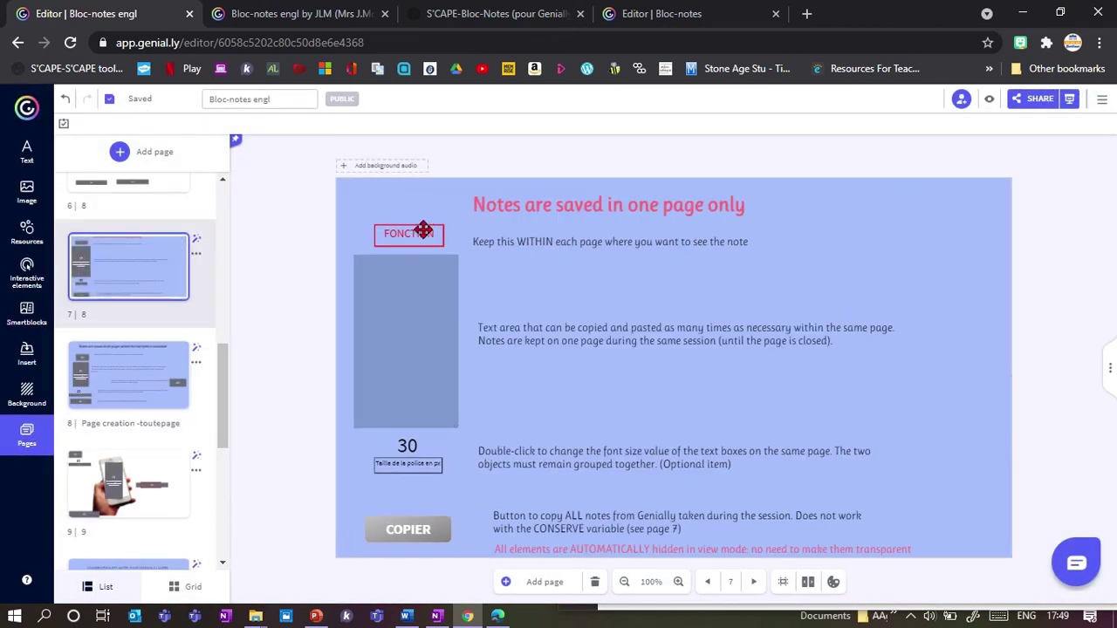
click(425, 244)
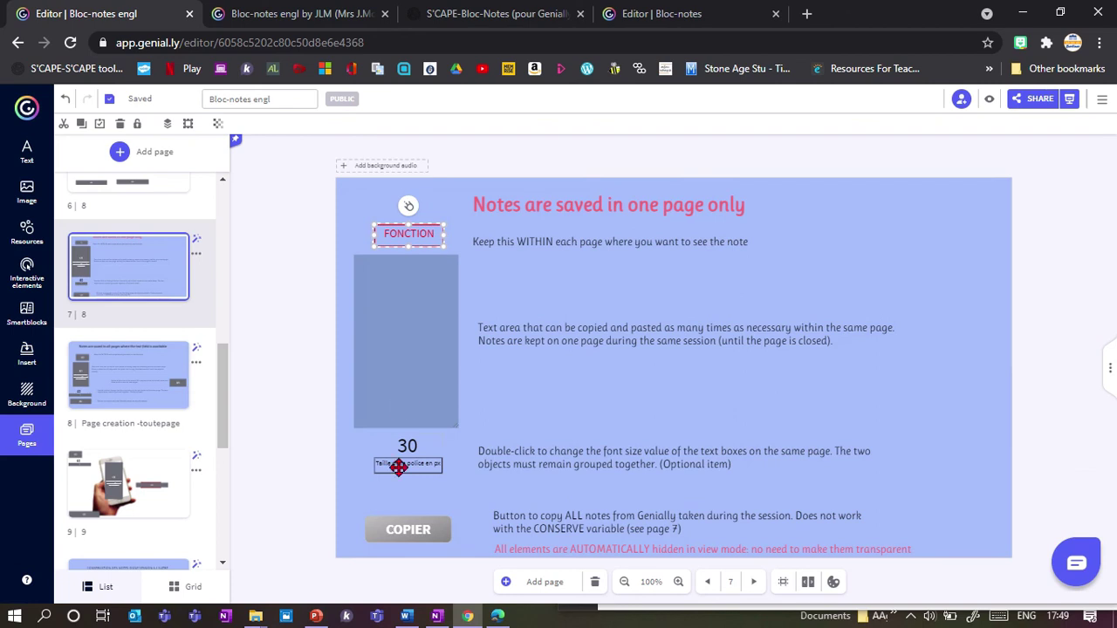
shift+click(398, 467)
drag(225, 408, 224, 515)
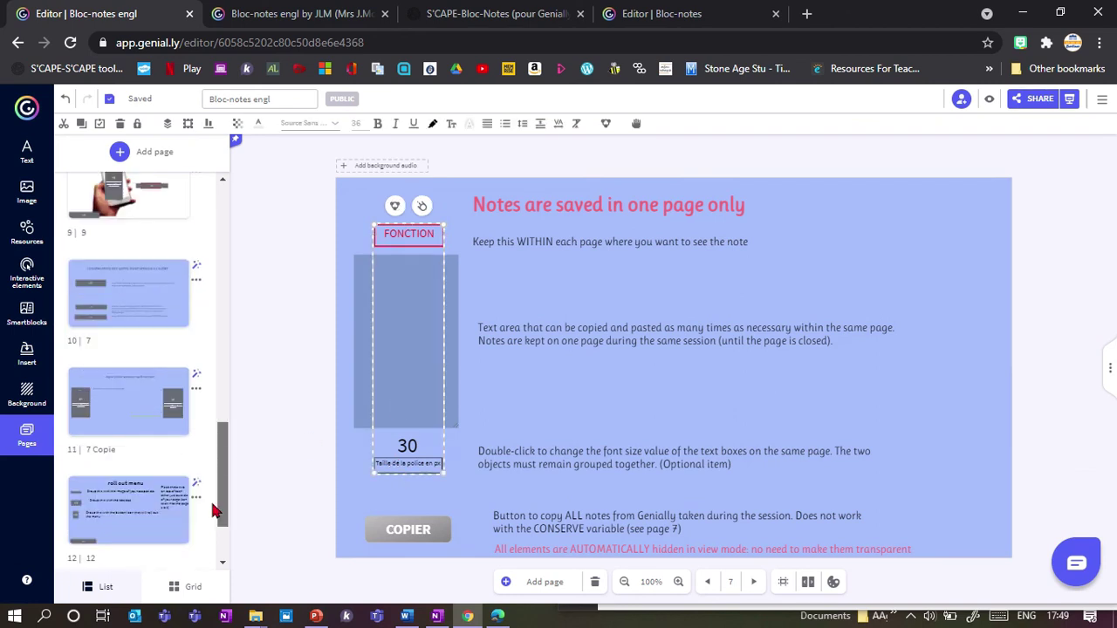
- Paste both elements at page 13's right edge and preview the page
click(98, 513)
key(ctrl+v)
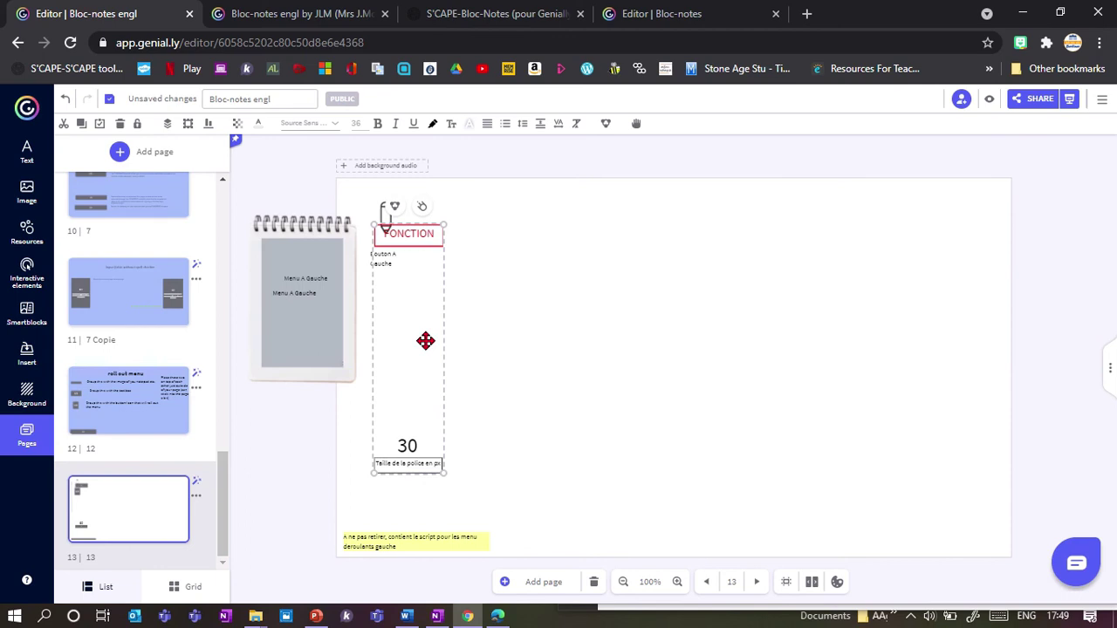
drag(429, 308, 987, 274)
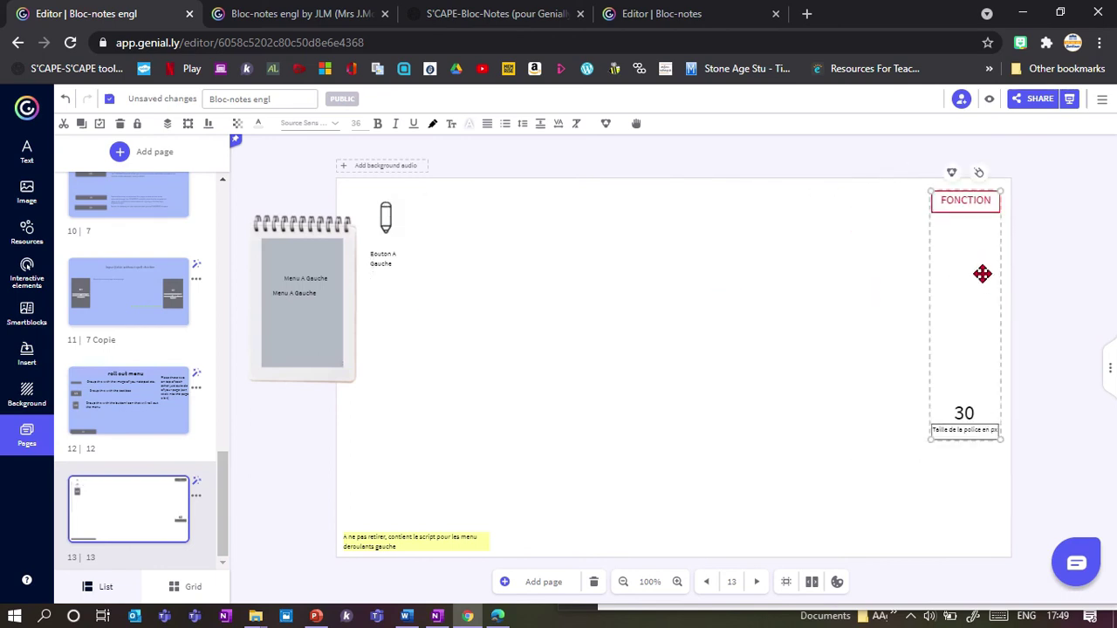
click(989, 98)
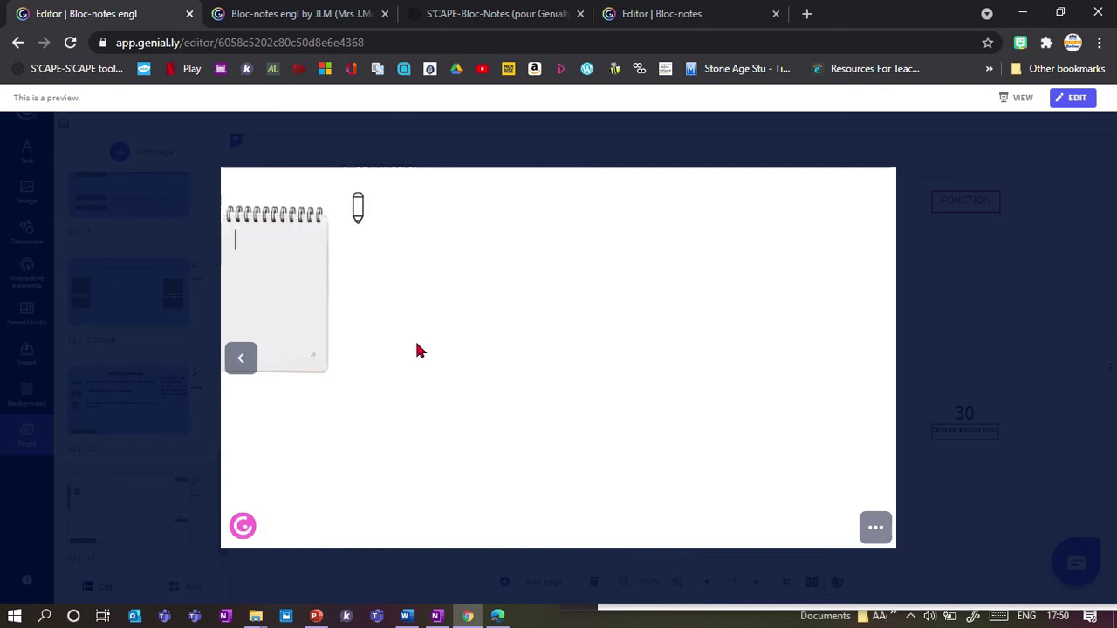
- Write 'Hello' in the notepad, roll it closed, switch pages and back, and reopen it
text(Hello)
click(361, 216)
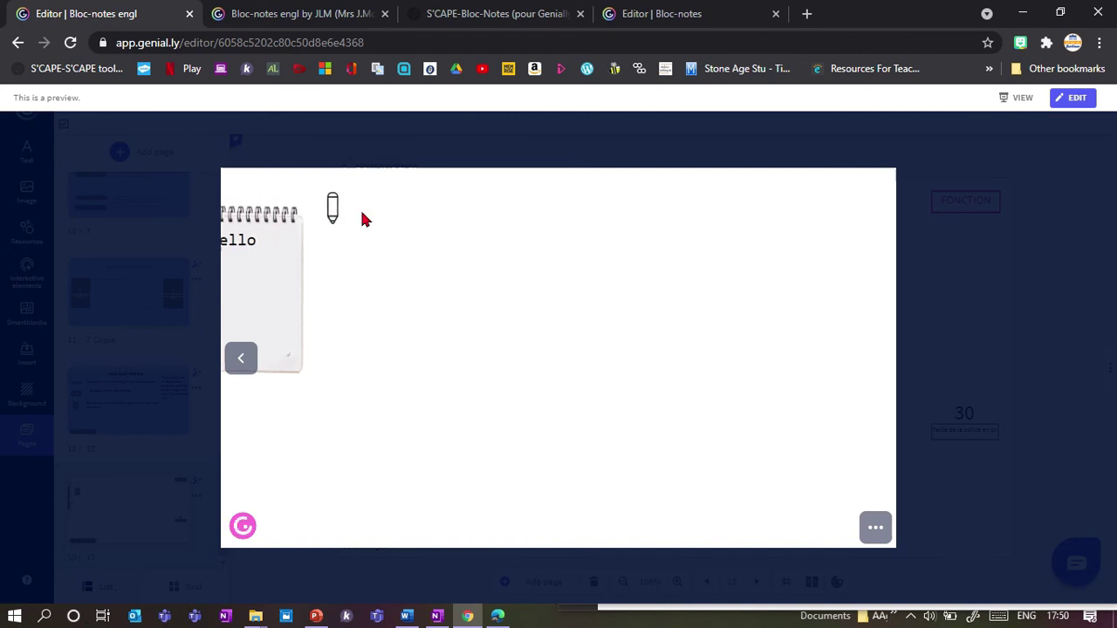
click(233, 370)
click(876, 360)
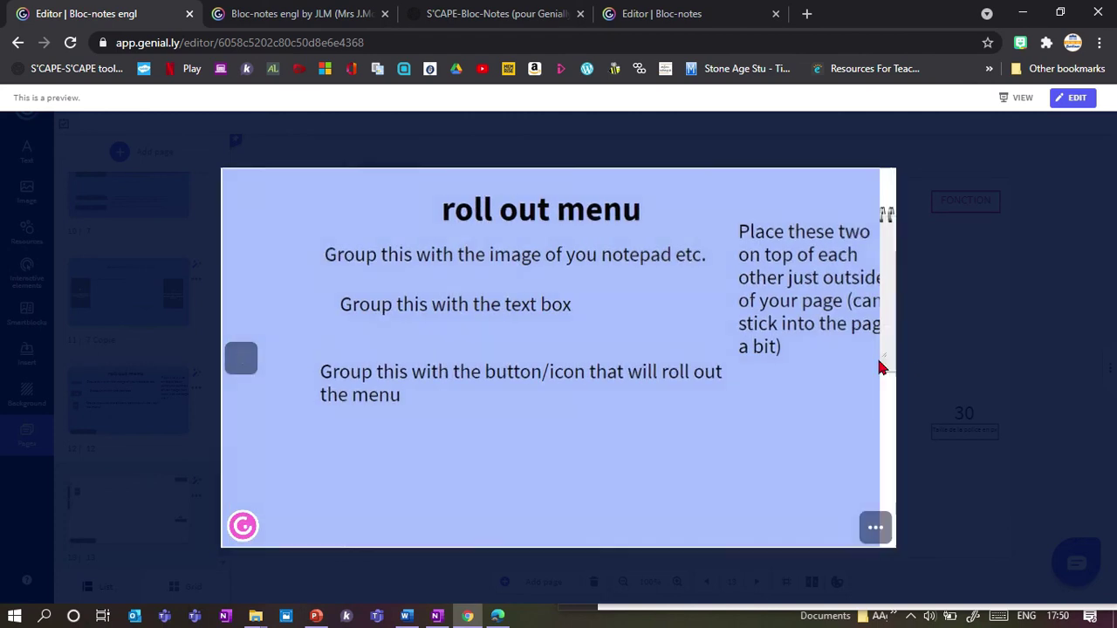
click(274, 209)
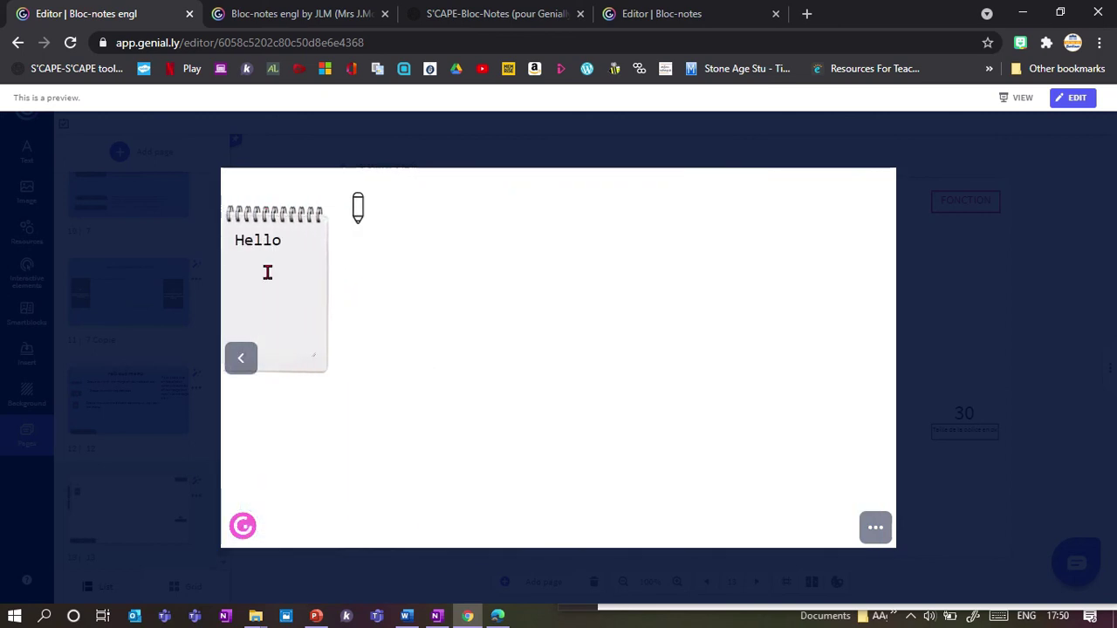